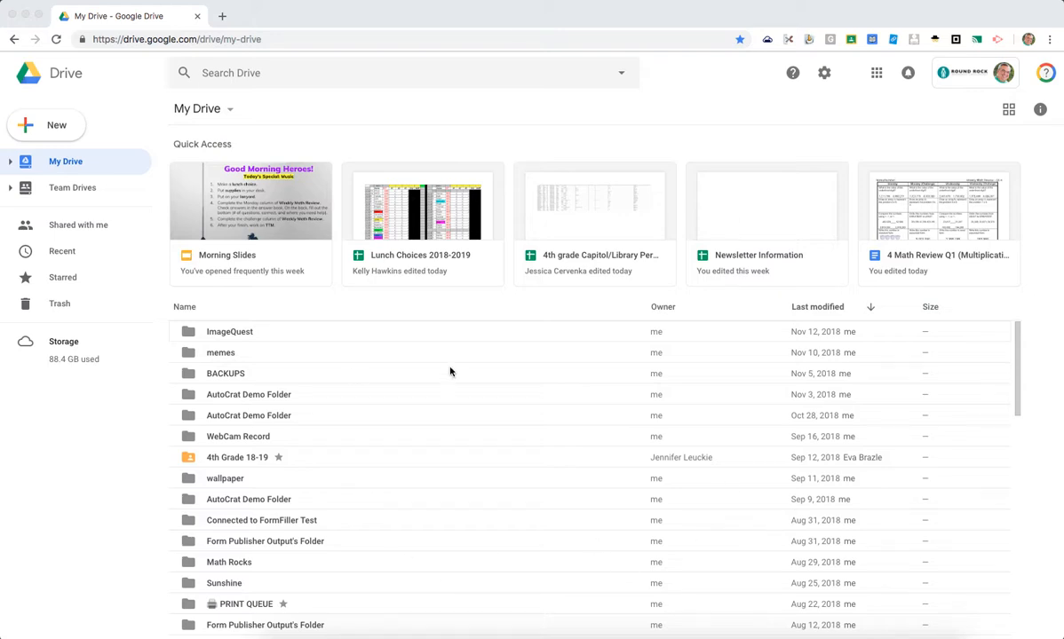
Step: Create a new blank spreadsheet by going to sheets.new in the browser
left_click(545, 127)
left_click(271, 39)
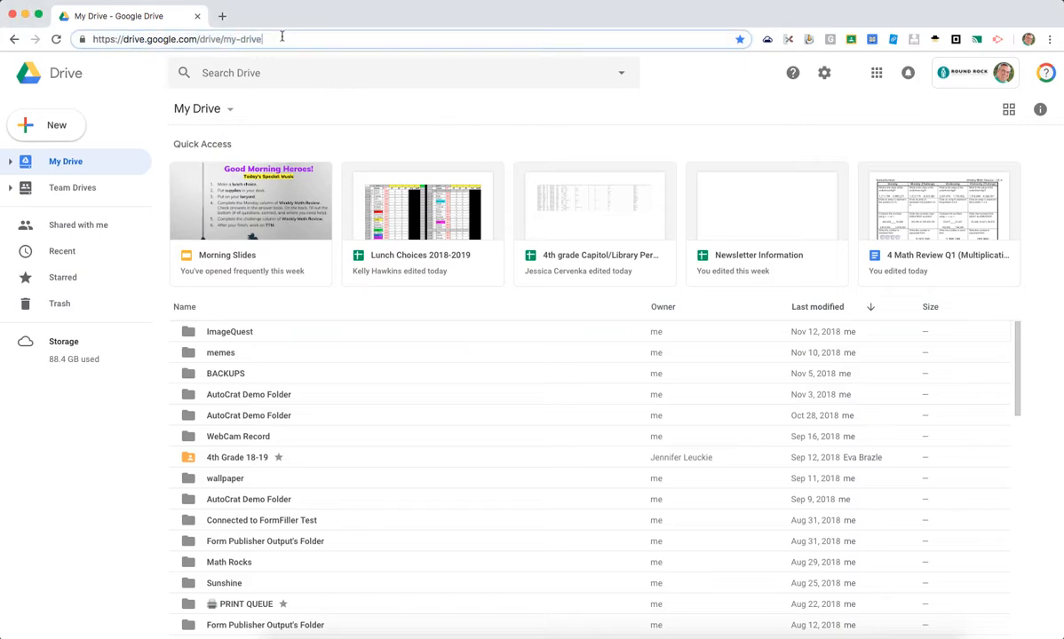
type("sheets.new")
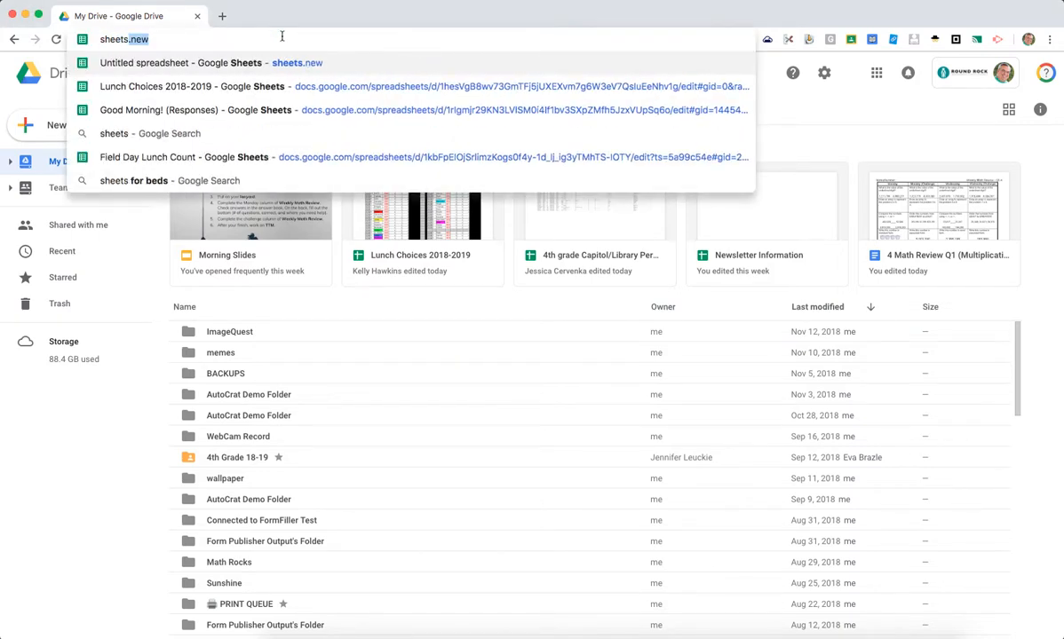
key("Return")
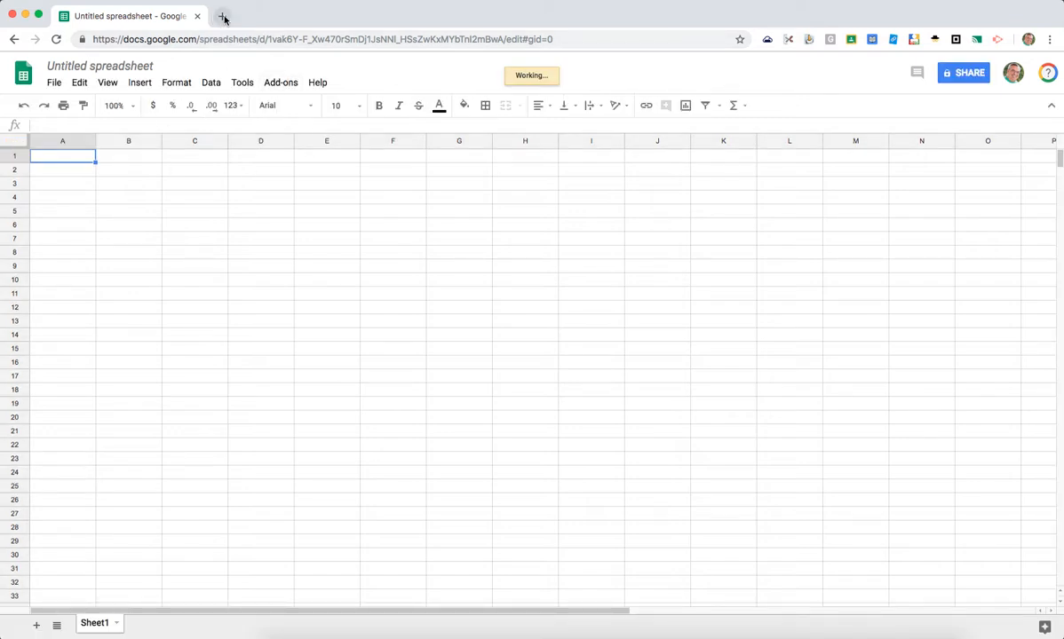
Step: Look up the autoCrat add-on's description in the add-ons store, and close the store
left_click(280, 84)
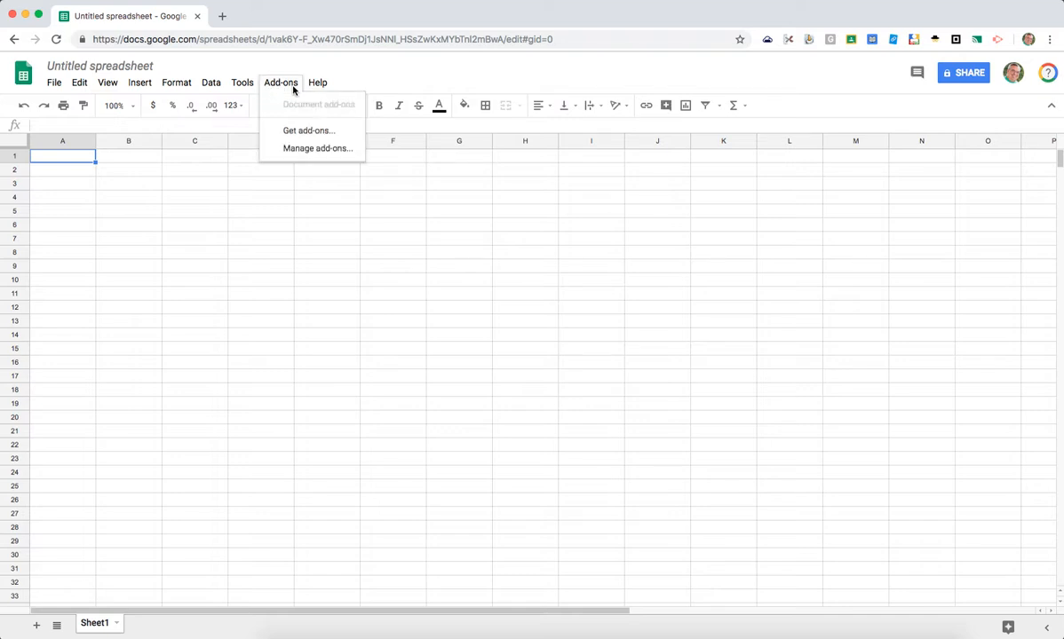
left_click(281, 78)
left_click(284, 84)
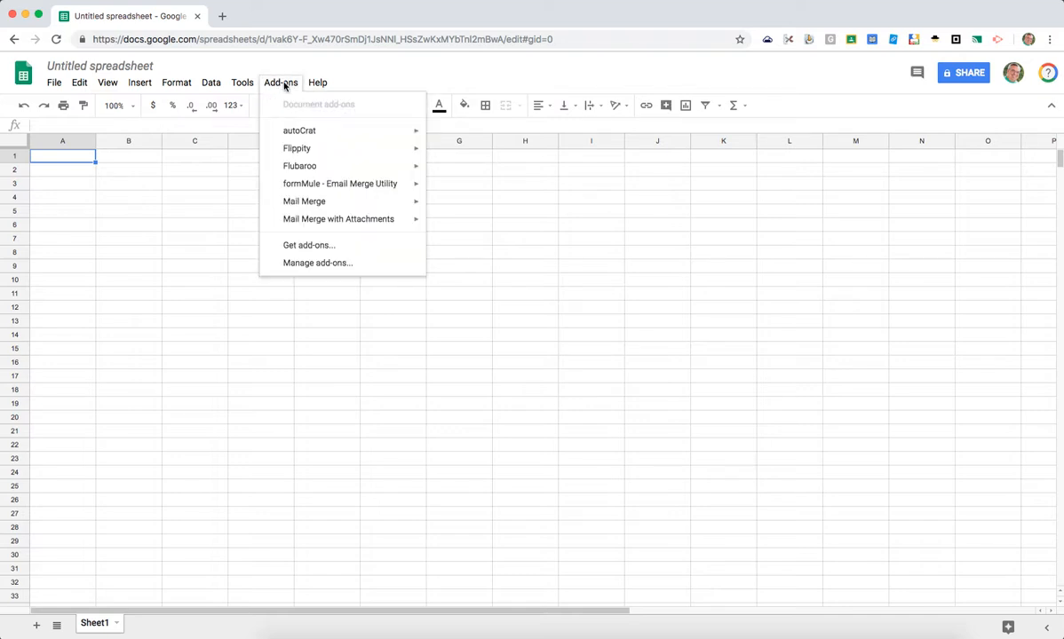
mouse_move(290, 137)
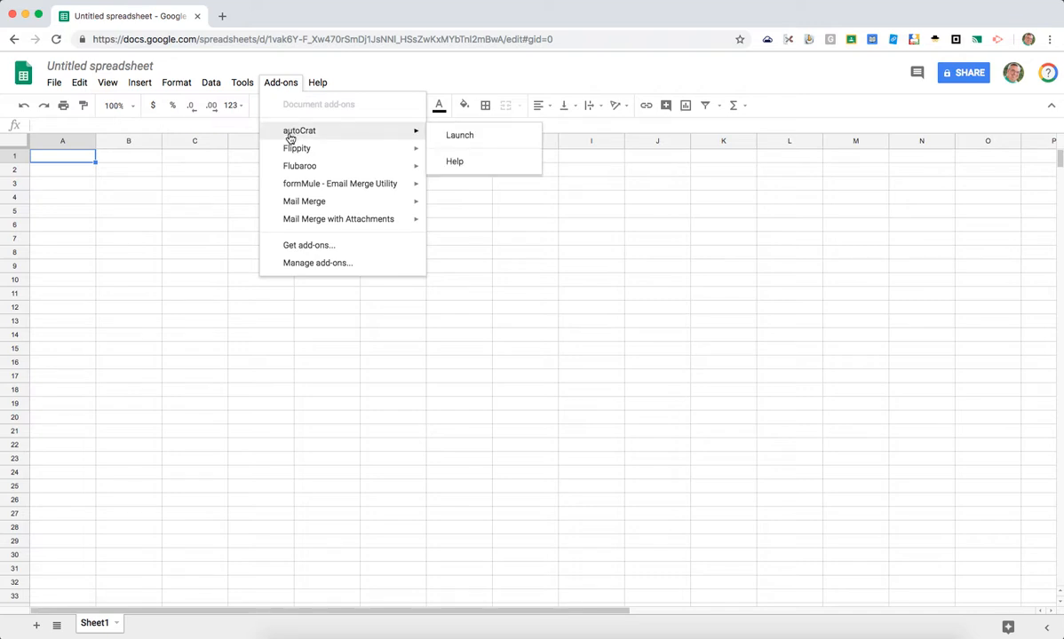
left_click(307, 247)
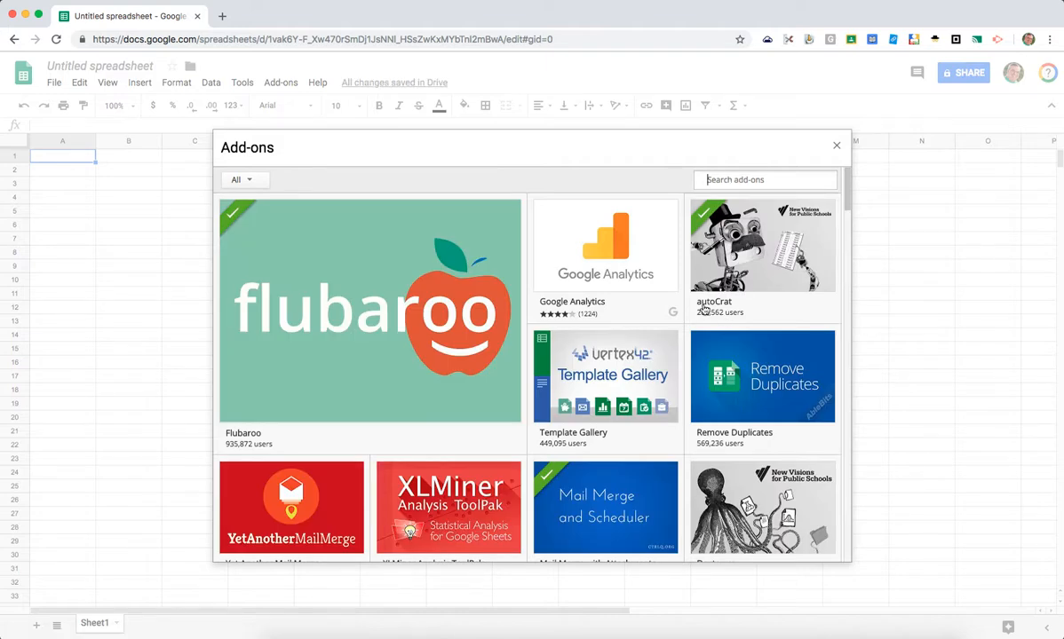
mouse_move(717, 293)
mouse_move(779, 259)
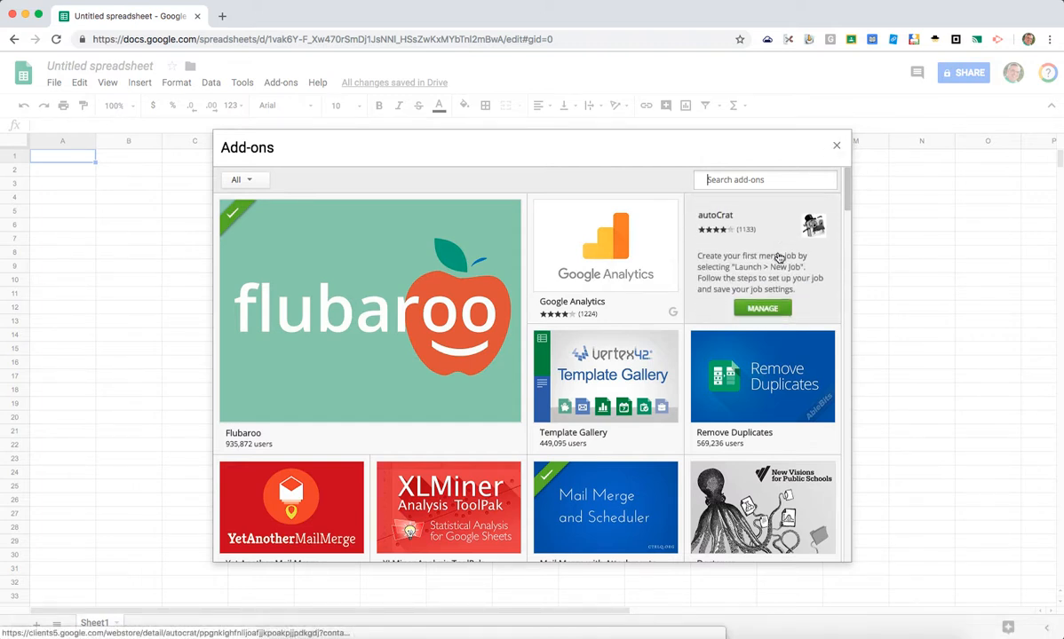
left_click(836, 147)
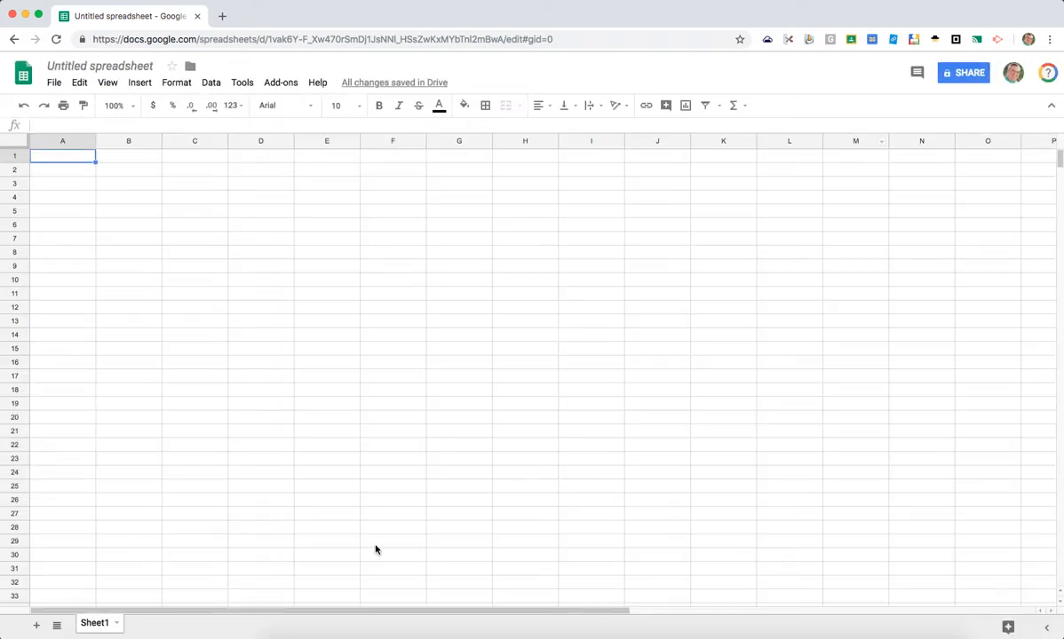
Step: Rename the spreadsheet as "Newsletter Information"
left_click(187, 260)
left_click(86, 168)
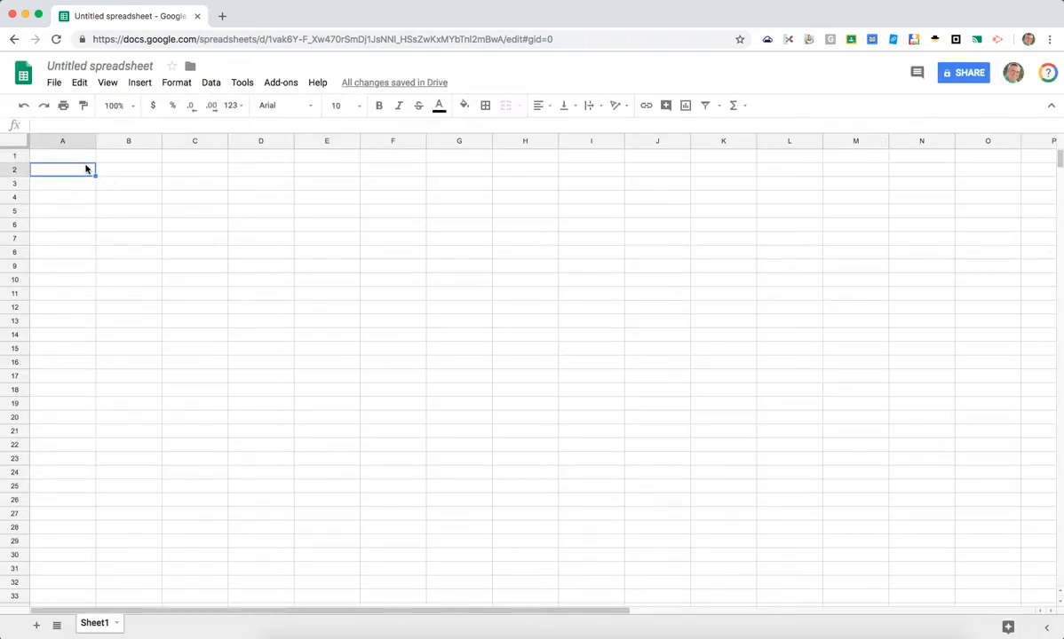
left_click(83, 68)
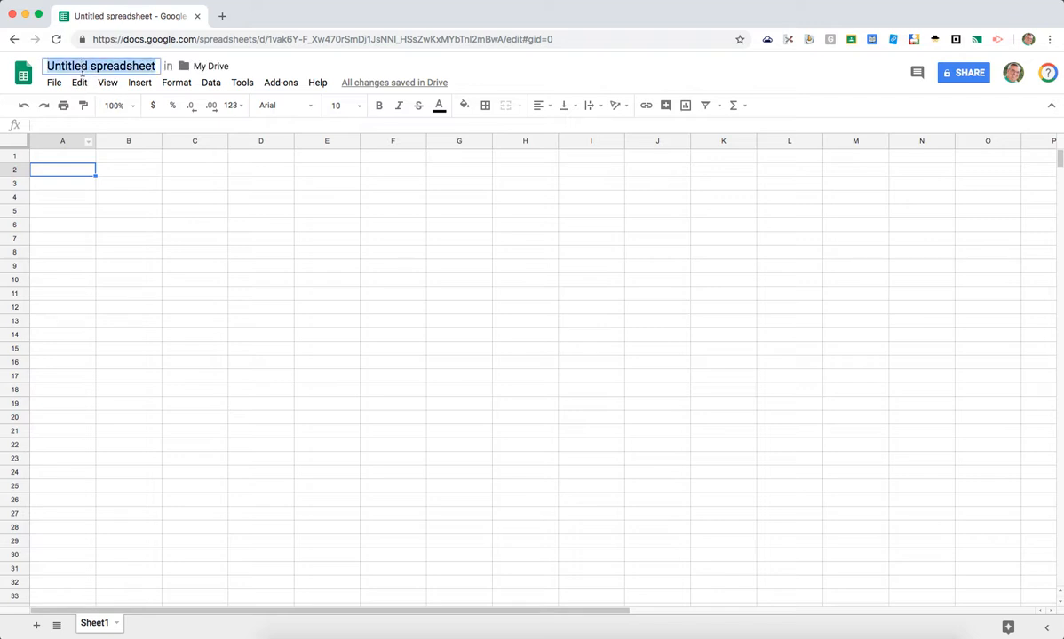
type("Newsle")
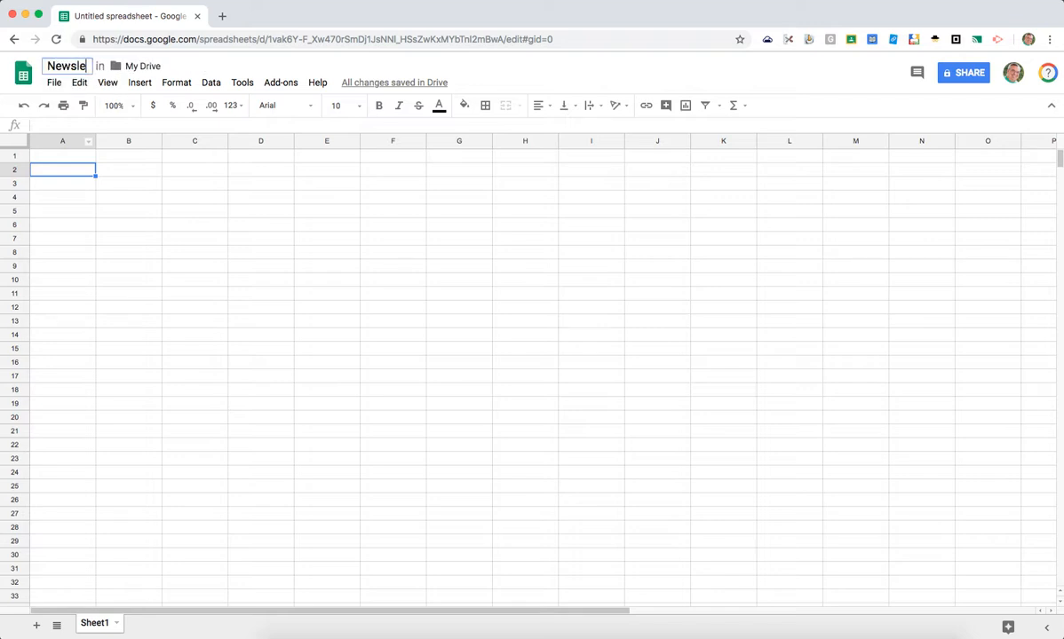
type("tter Information")
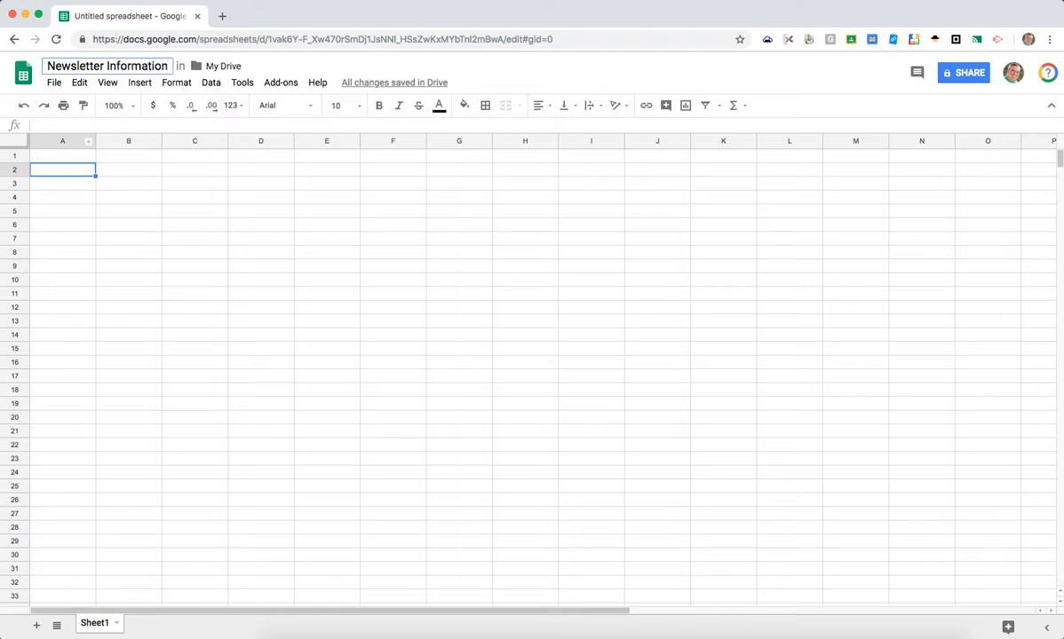
left_click(169, 169)
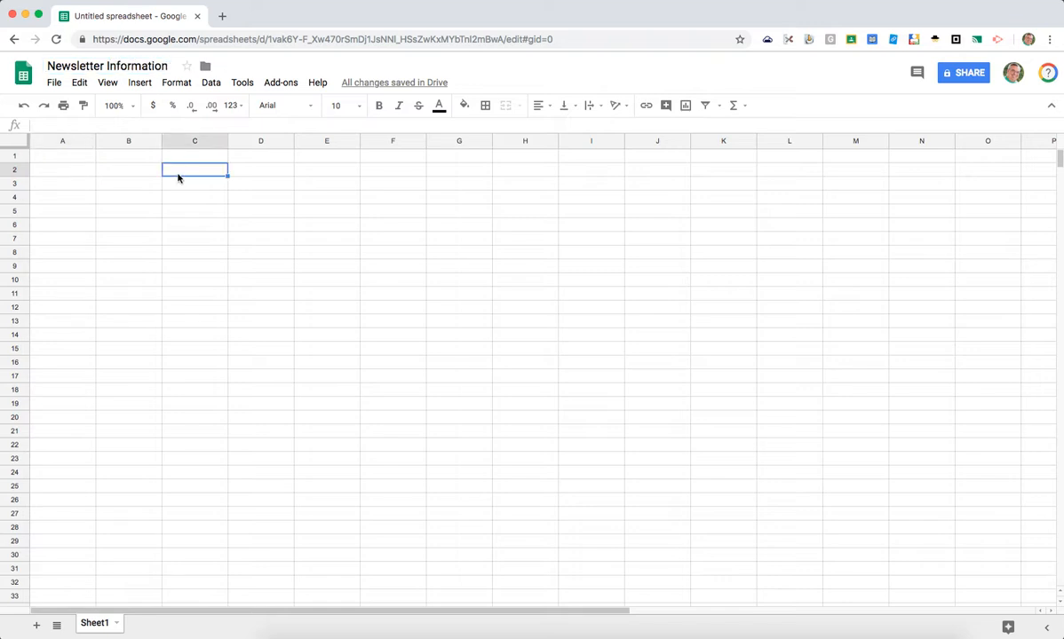
Step: Launch the autoCrat add-on and start a new merge job named "Newsletter Sample", continuing to the template choice
left_click(280, 83)
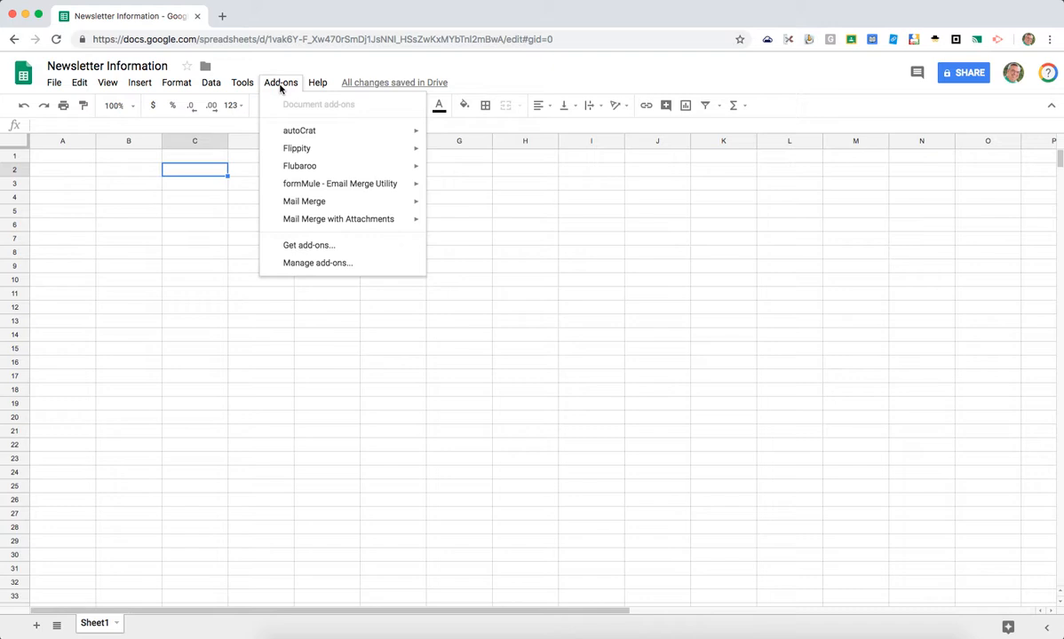
mouse_move(296, 136)
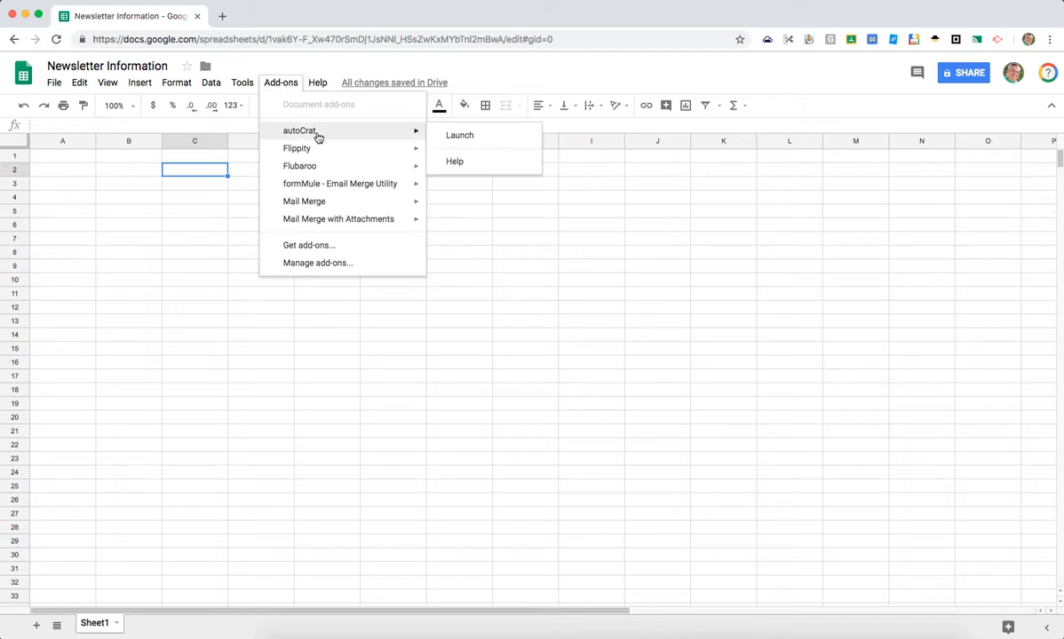
left_click(445, 138)
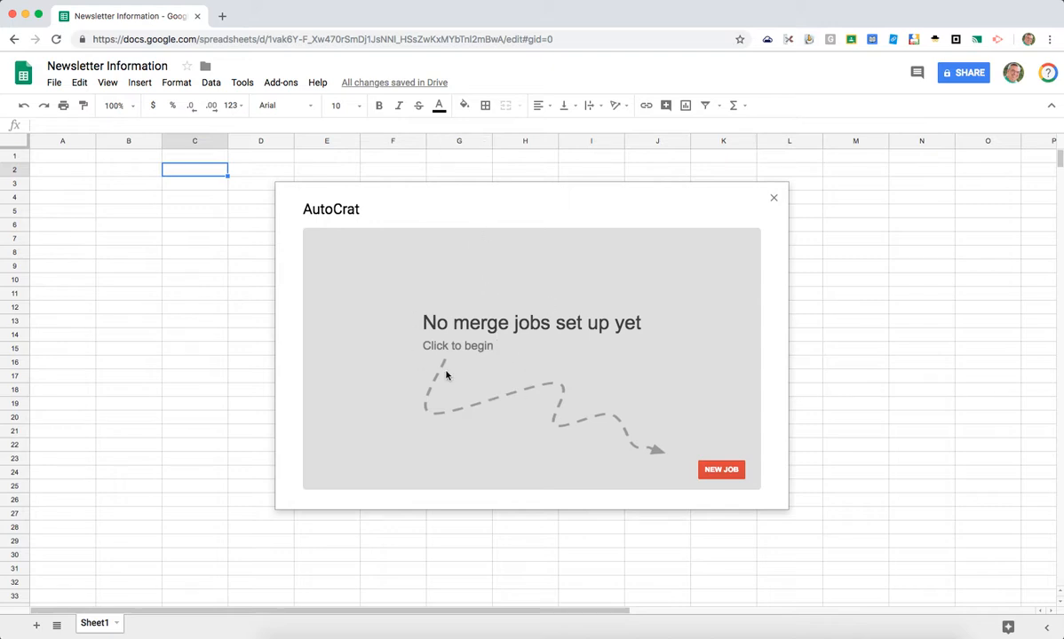
left_click(717, 471)
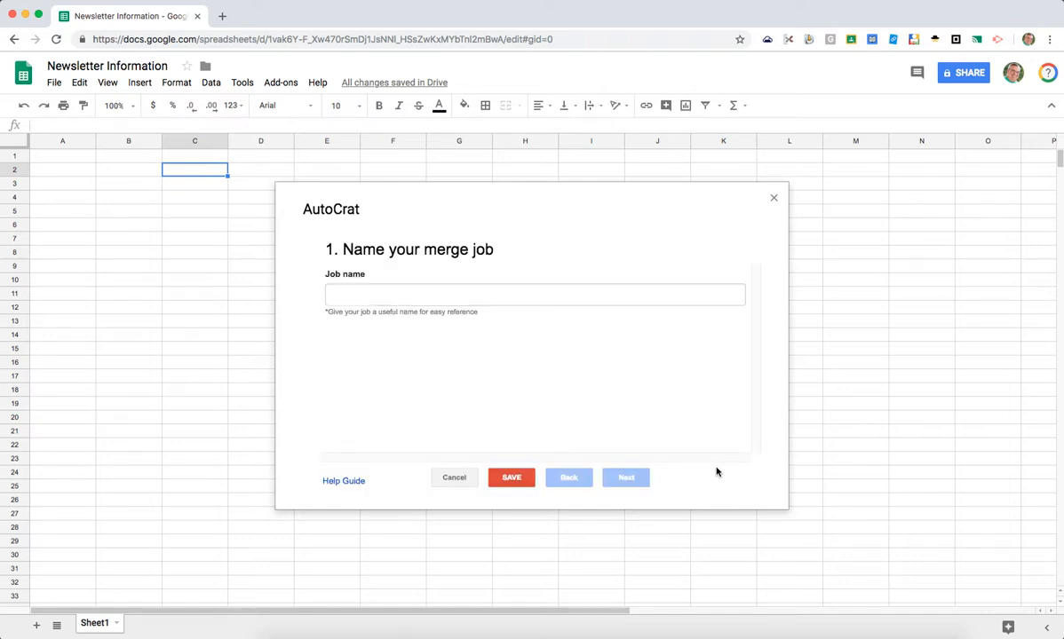
left_click(417, 298)
type("New")
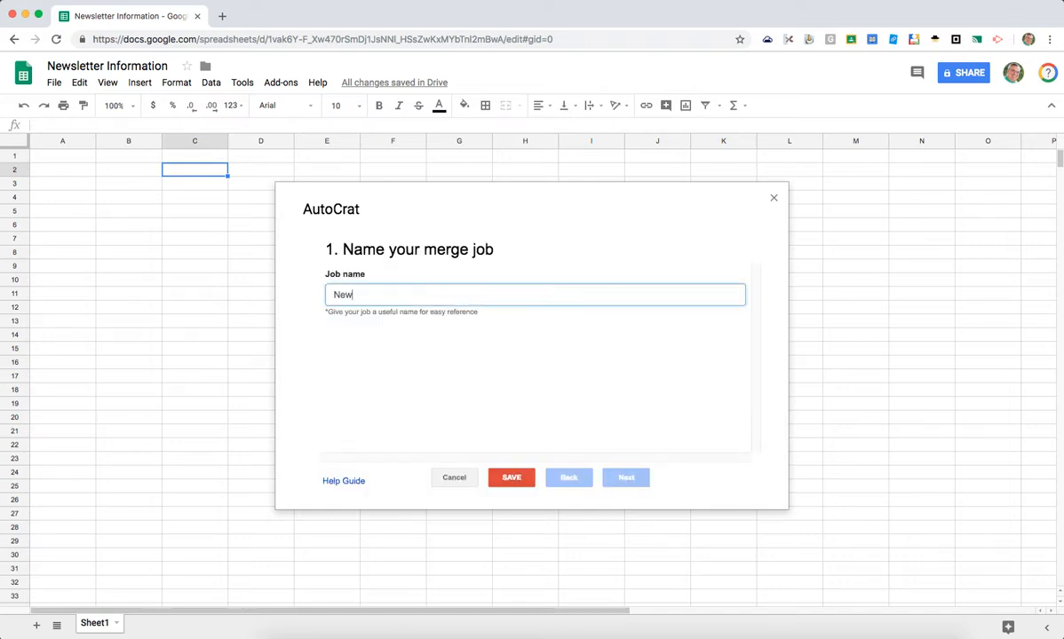
type("sletter Sample")
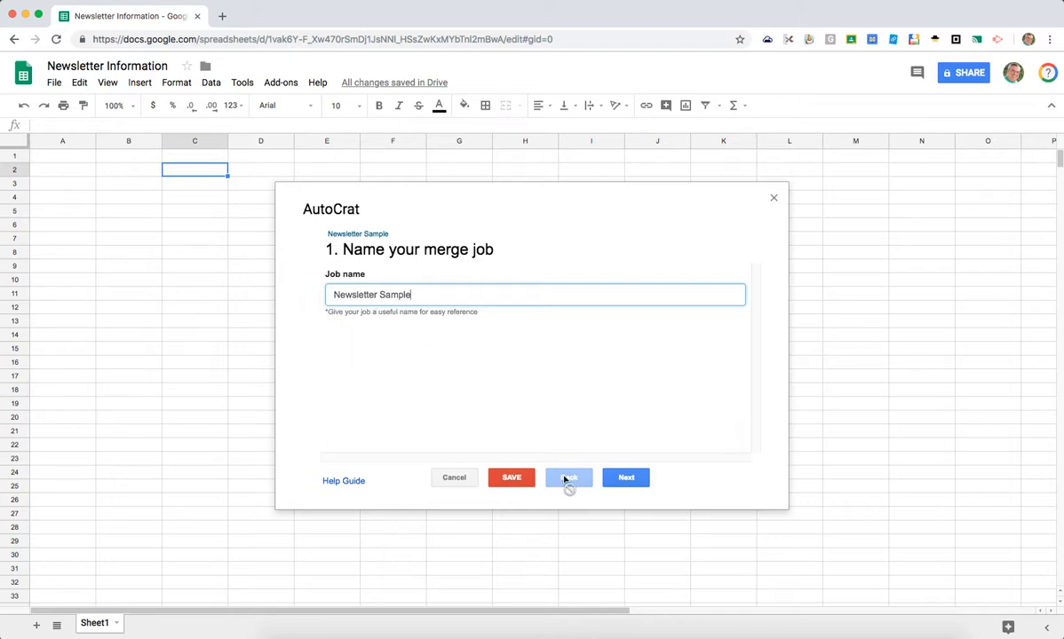
left_click(638, 482)
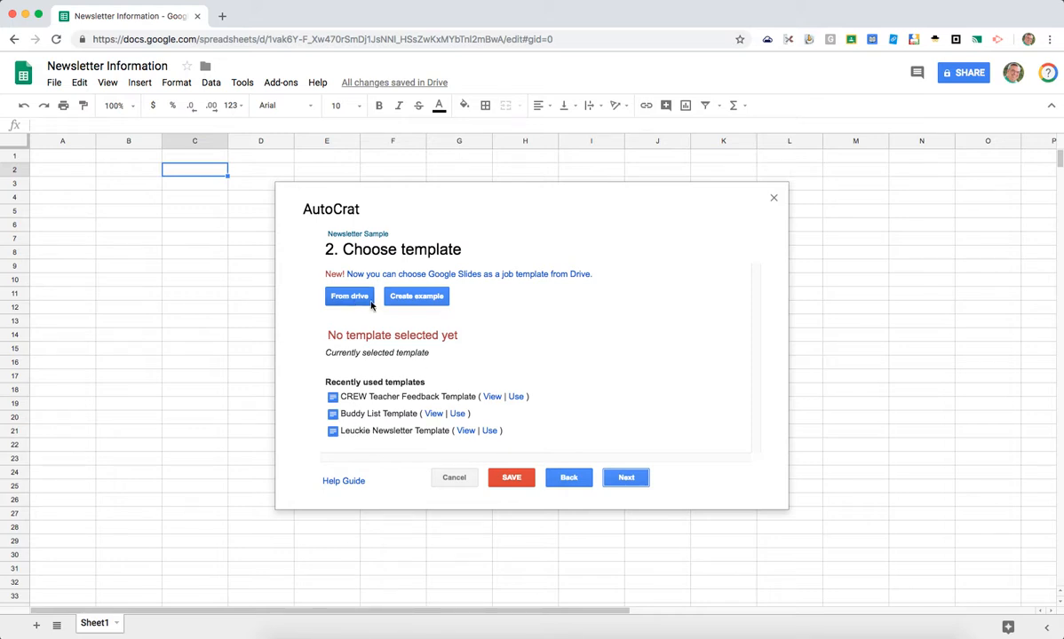
Step: Create autoCrat's example template for the merge job and continue to the source data mapping
left_click(458, 294)
left_click_drag(428, 274, 481, 274)
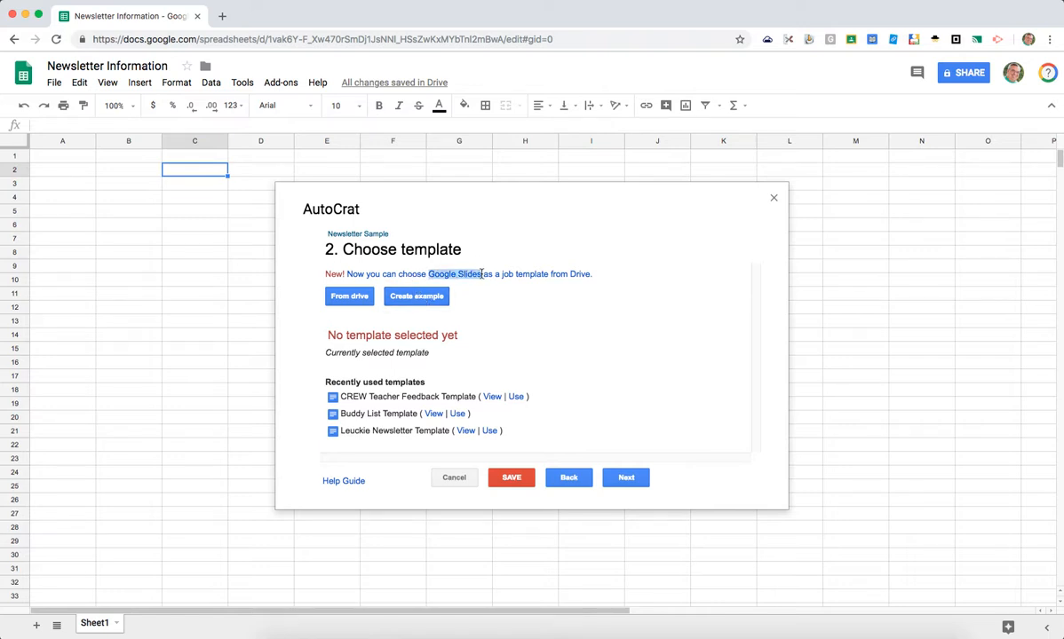
left_click(484, 304)
left_click(411, 302)
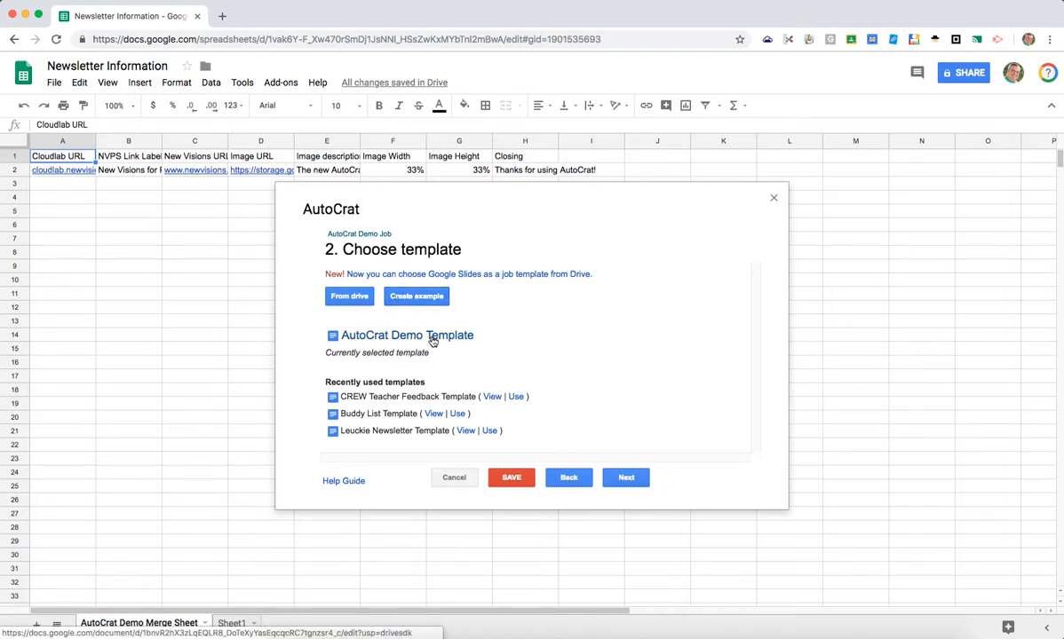
left_click(625, 478)
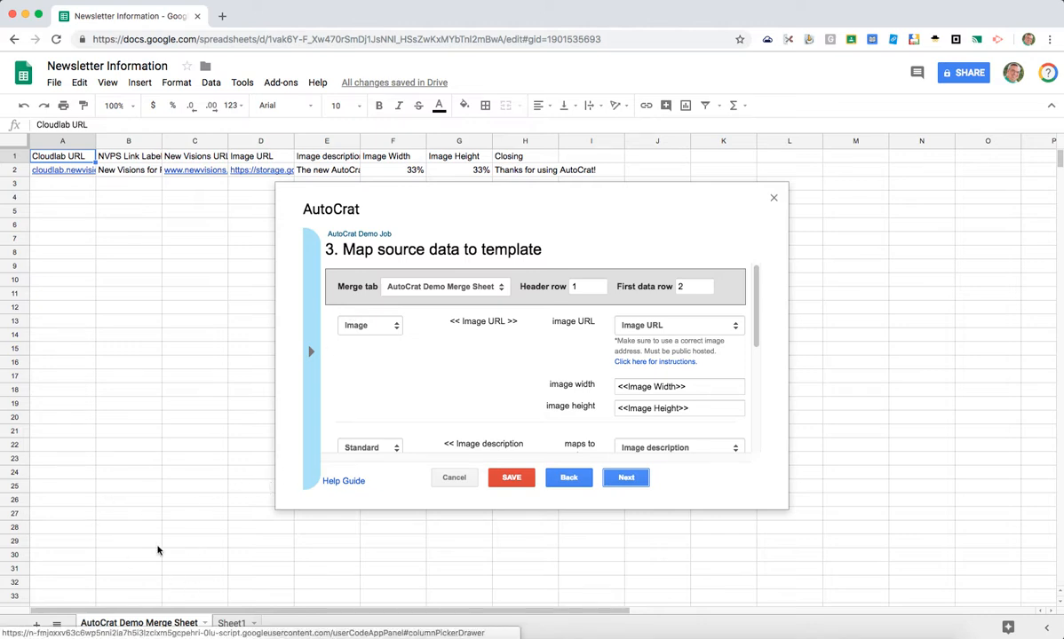
Step: Examine how the demo template's tags map to sheet columns, including the header row, first data row, tag types and link labels
left_click_drag(587, 286, 569, 287)
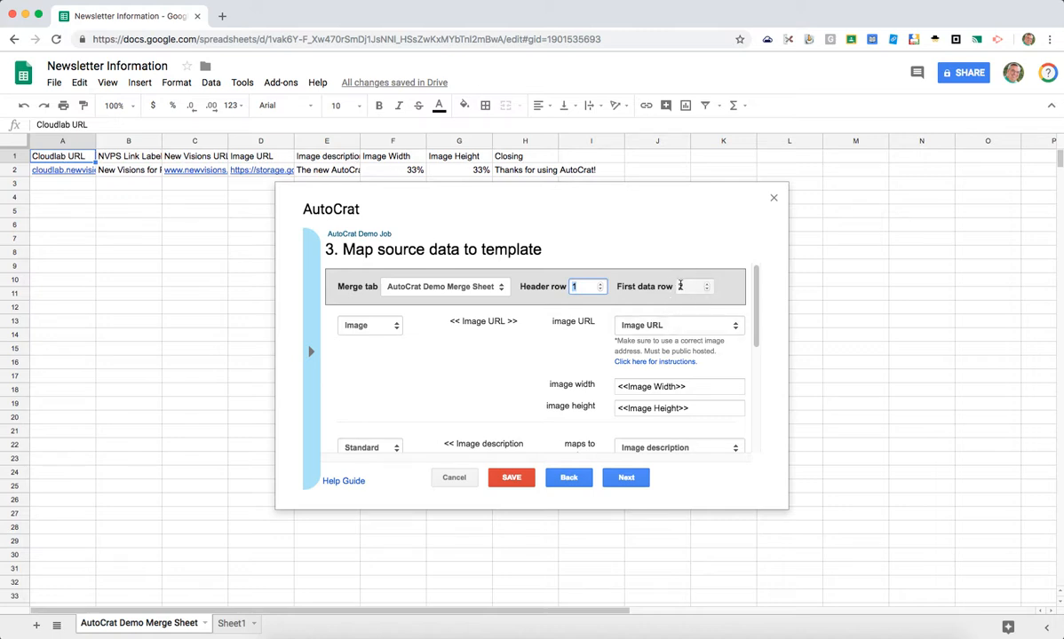
scroll(755, 282, "down", 1)
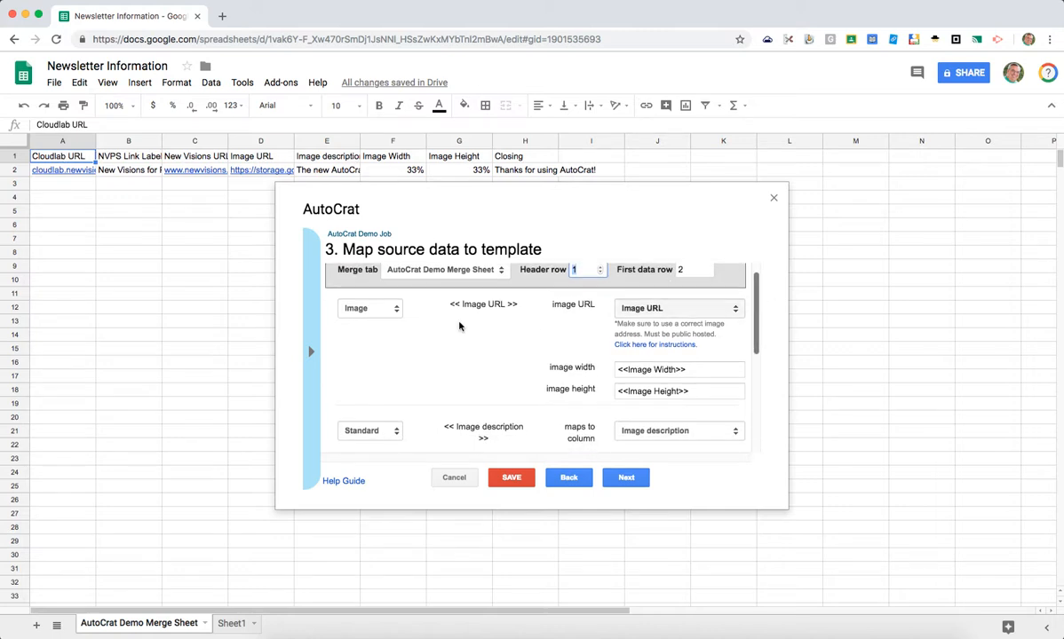
left_click(393, 310)
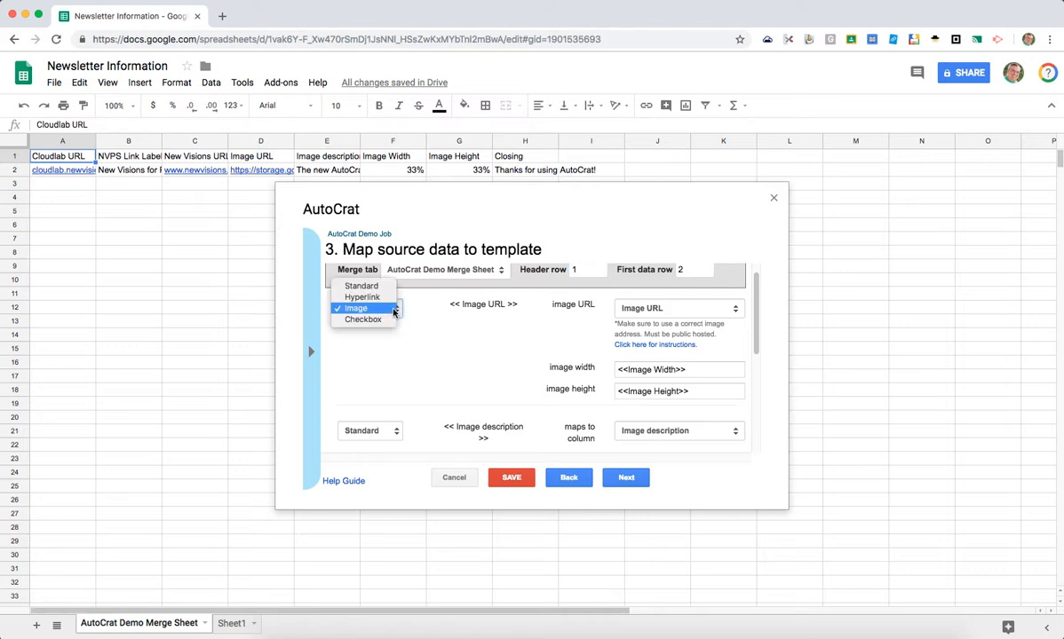
left_click(452, 305)
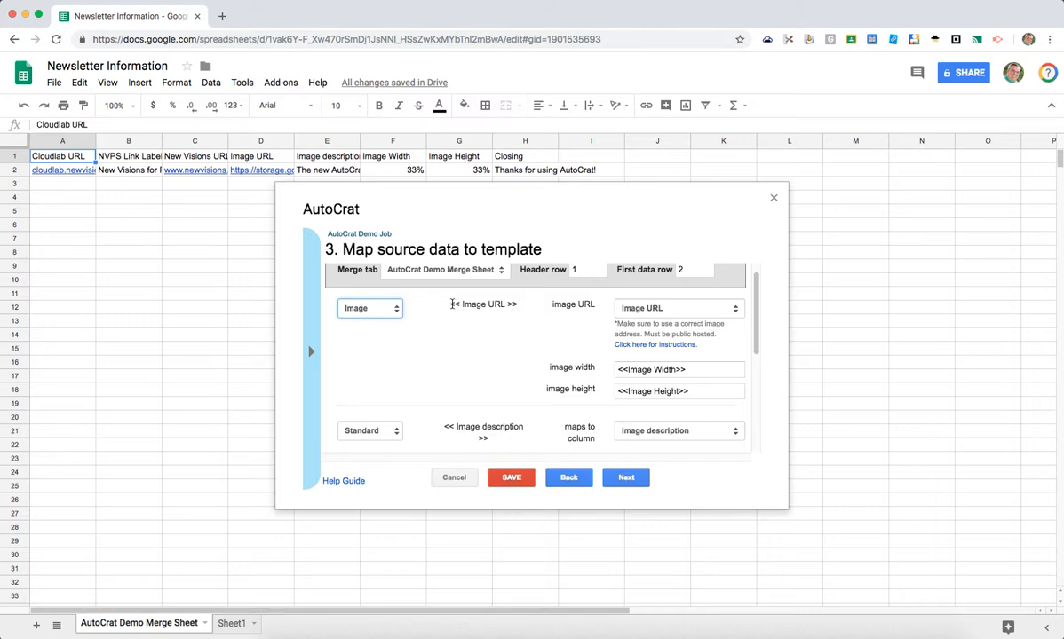
left_click_drag(452, 305, 516, 306)
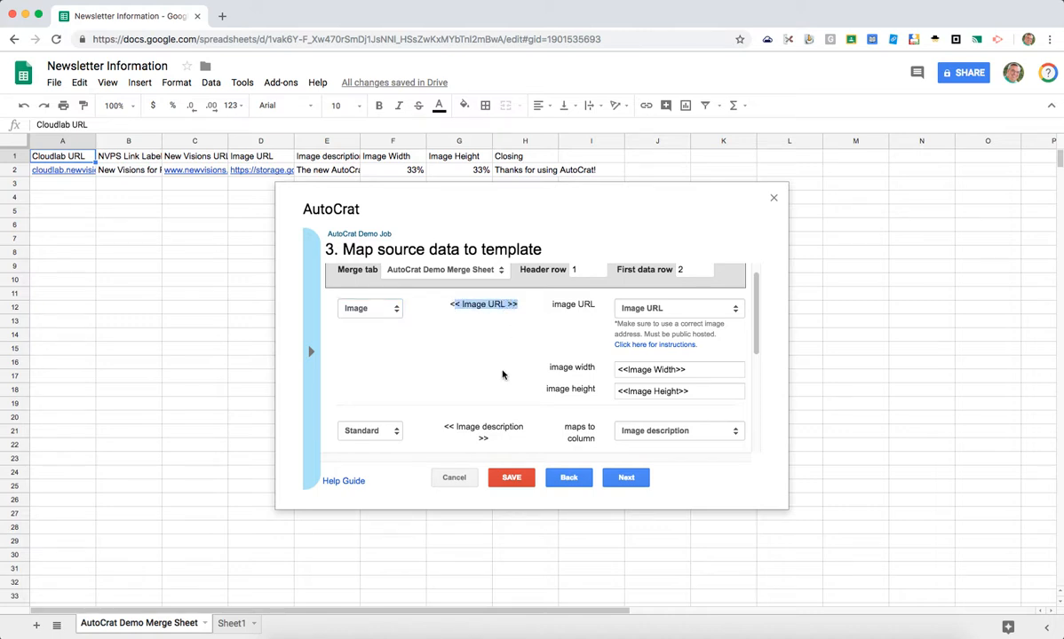
scroll(498, 368, "up", 1)
scroll(749, 380, "down", 5)
scroll(748, 380, "down", 9)
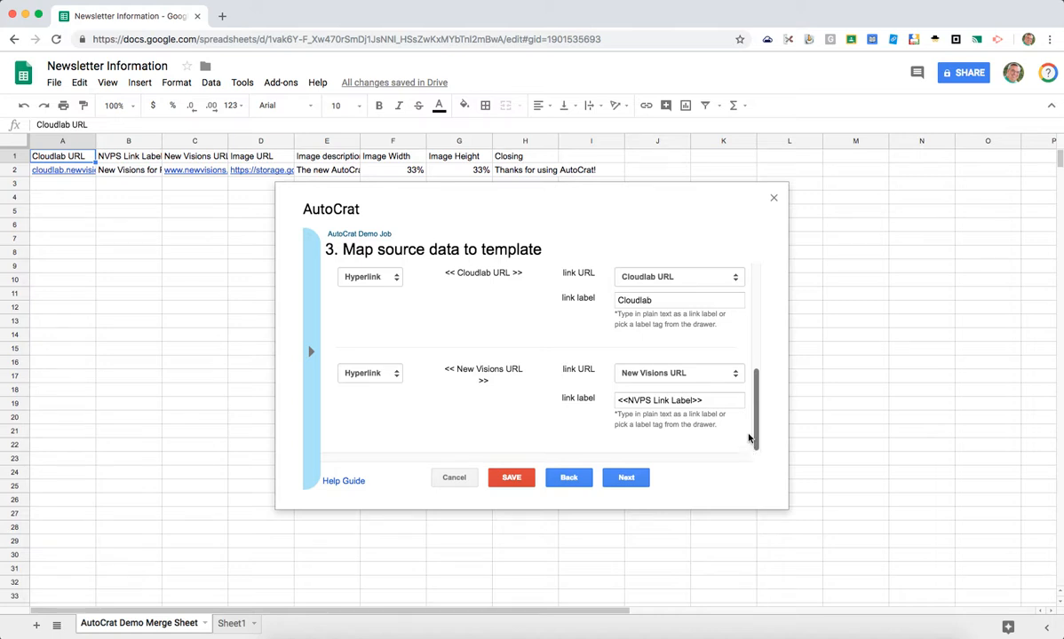
left_click_drag(750, 437, 749, 273)
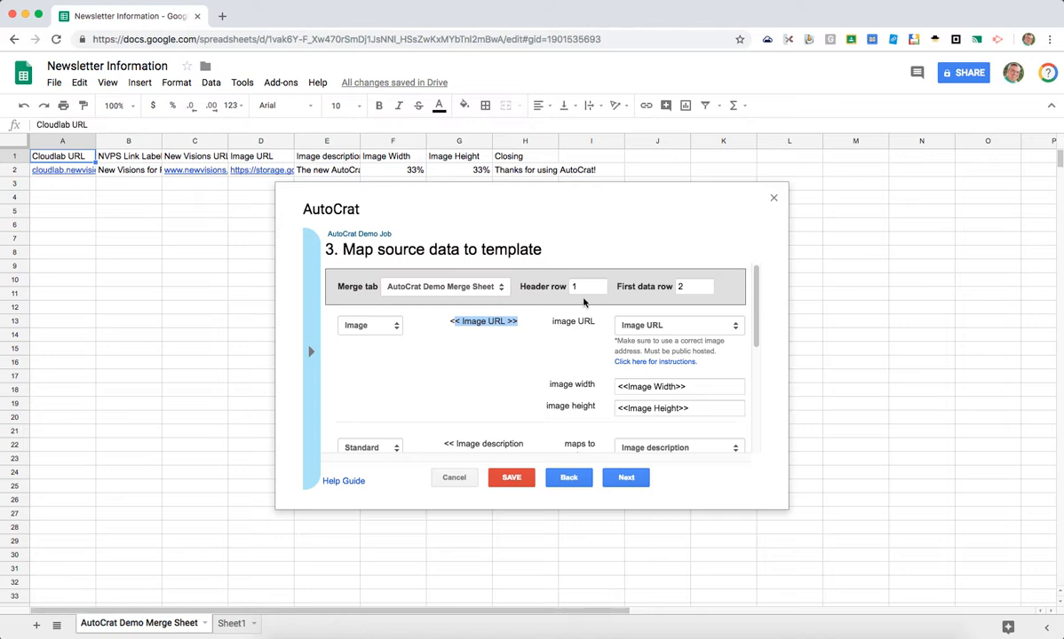
Step: Set the merge job's output file type to PDF and continue to the destination folder choice
left_click(613, 481)
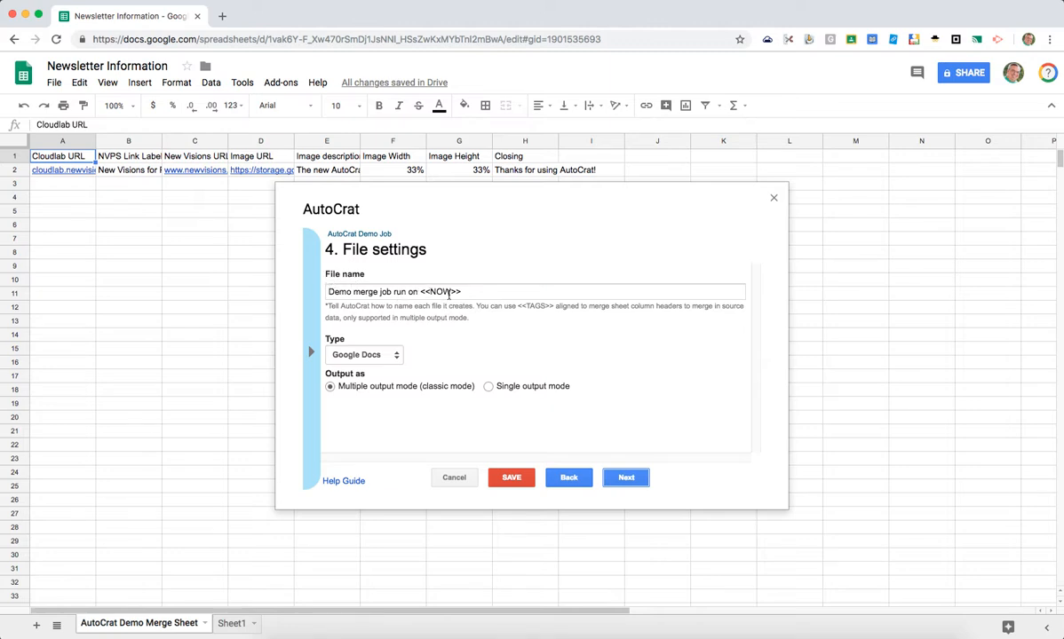
left_click(351, 357)
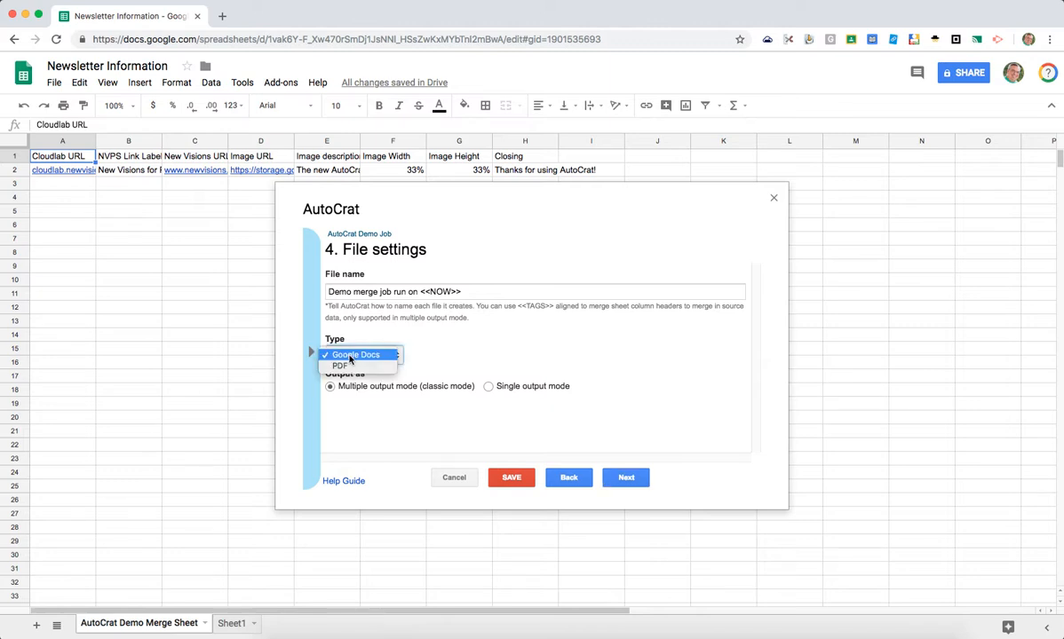
left_click(349, 367)
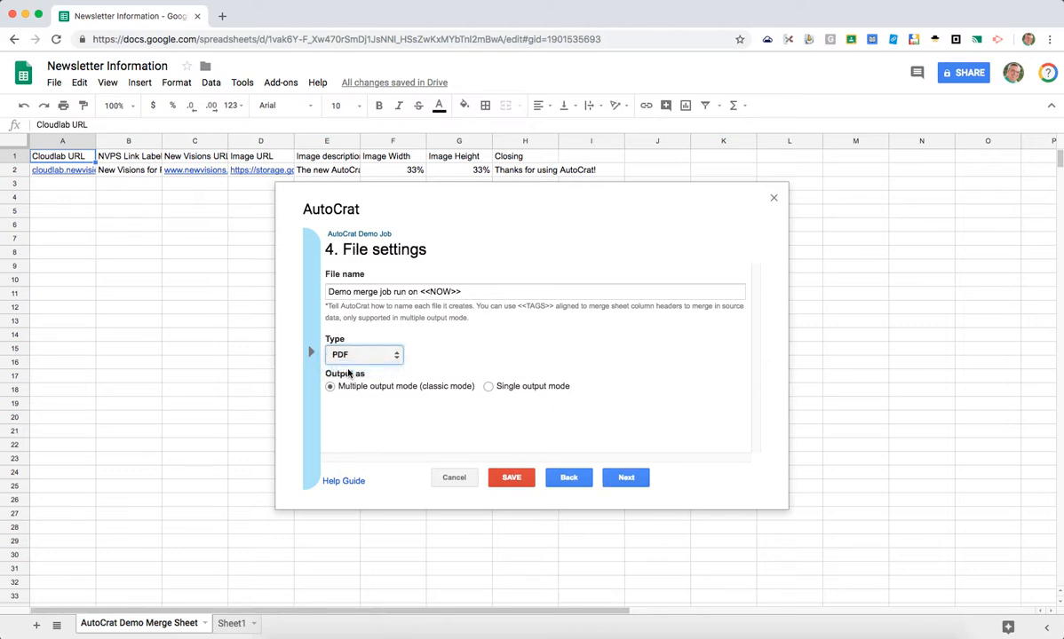
left_click(638, 479)
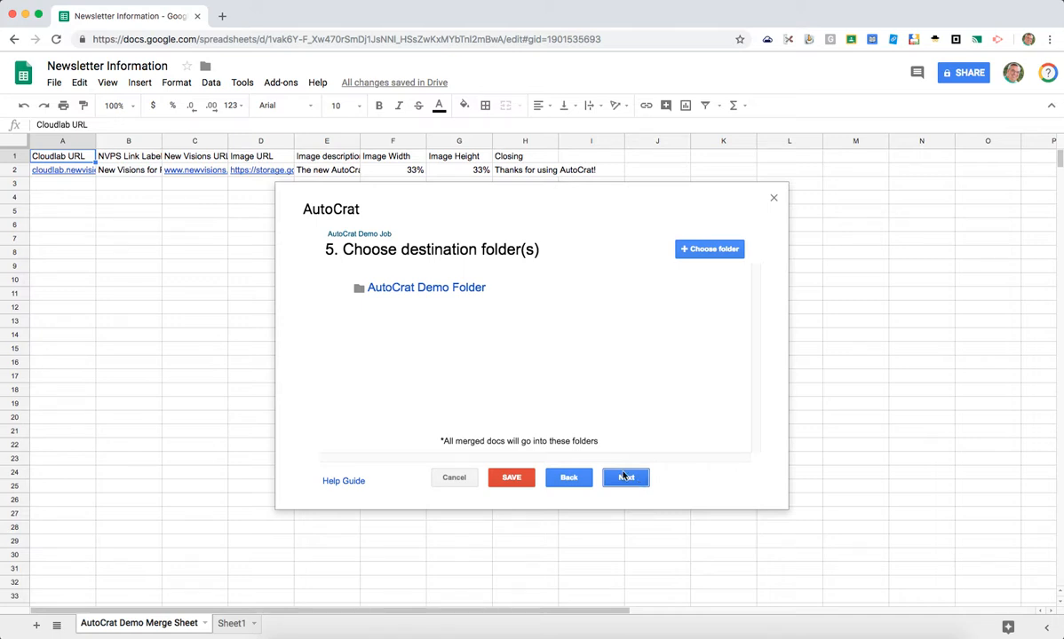
left_click(714, 248)
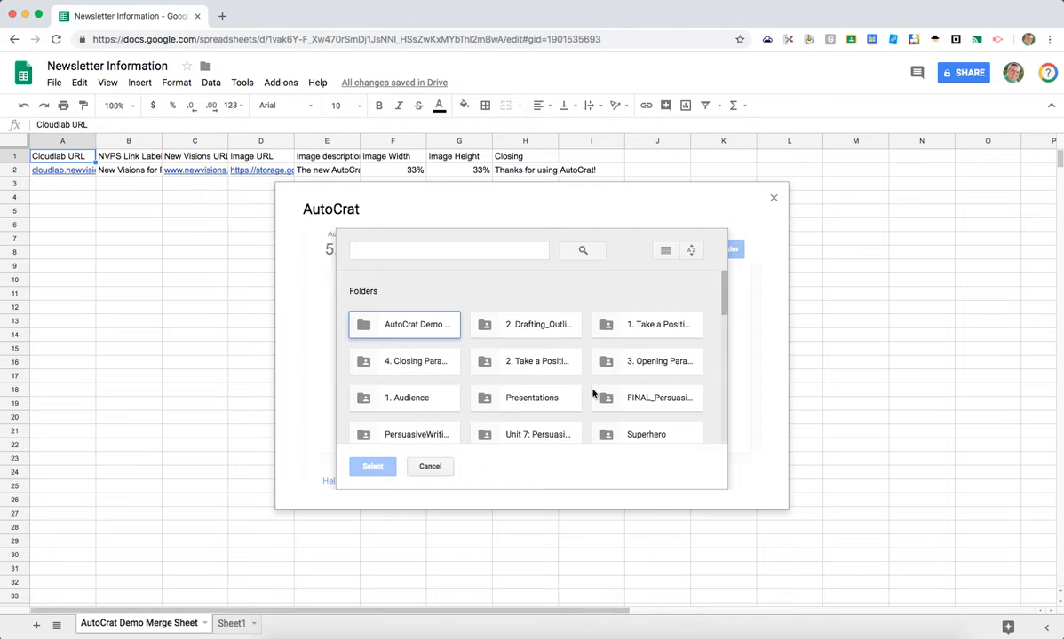
scroll(593, 394, "down", 10)
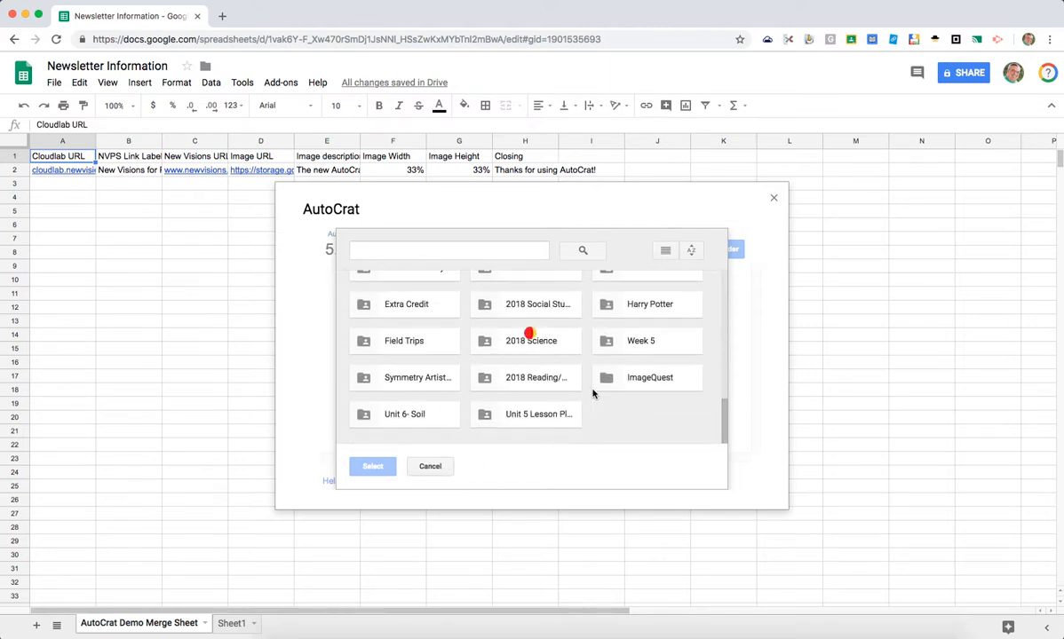
scroll(593, 393, "up", 10)
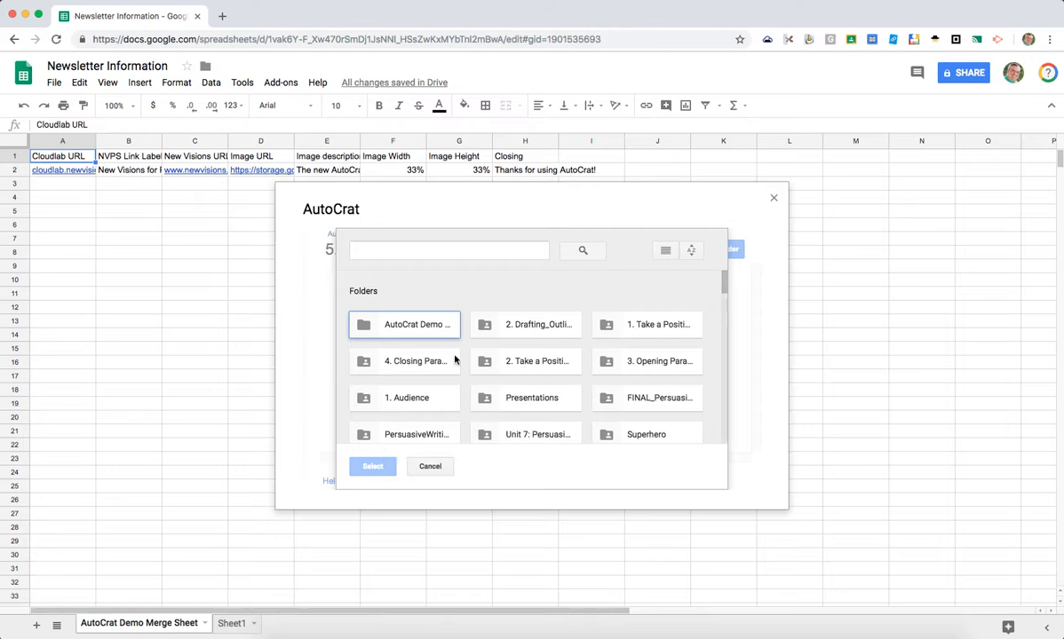
left_click(431, 468)
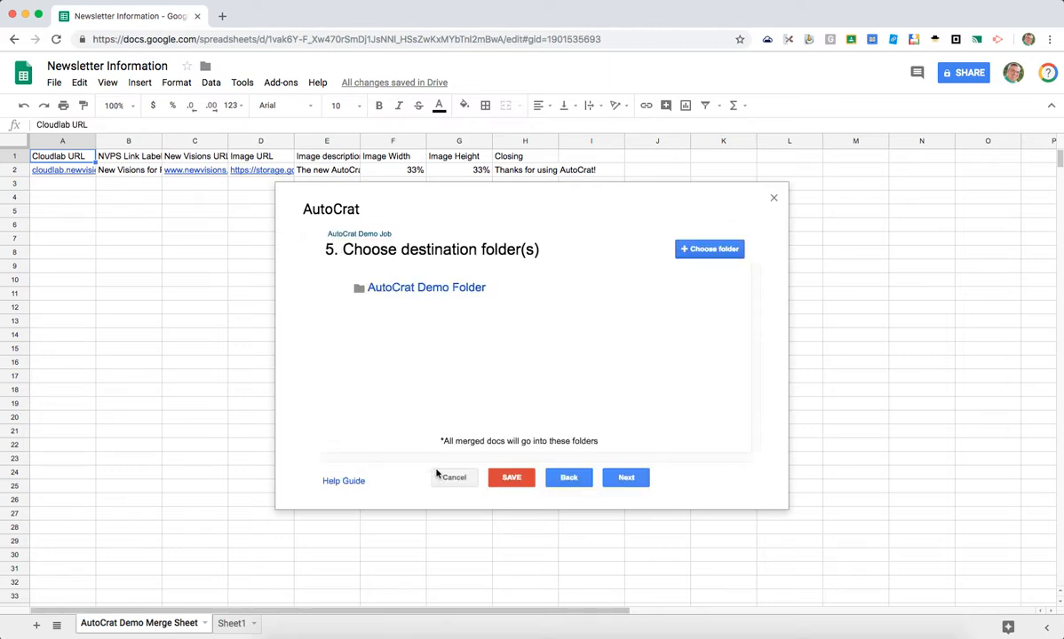
Step: Open Google Drive in a new browser tab and create a folder named "Newsletter Samples" in My Drive
left_click(222, 16)
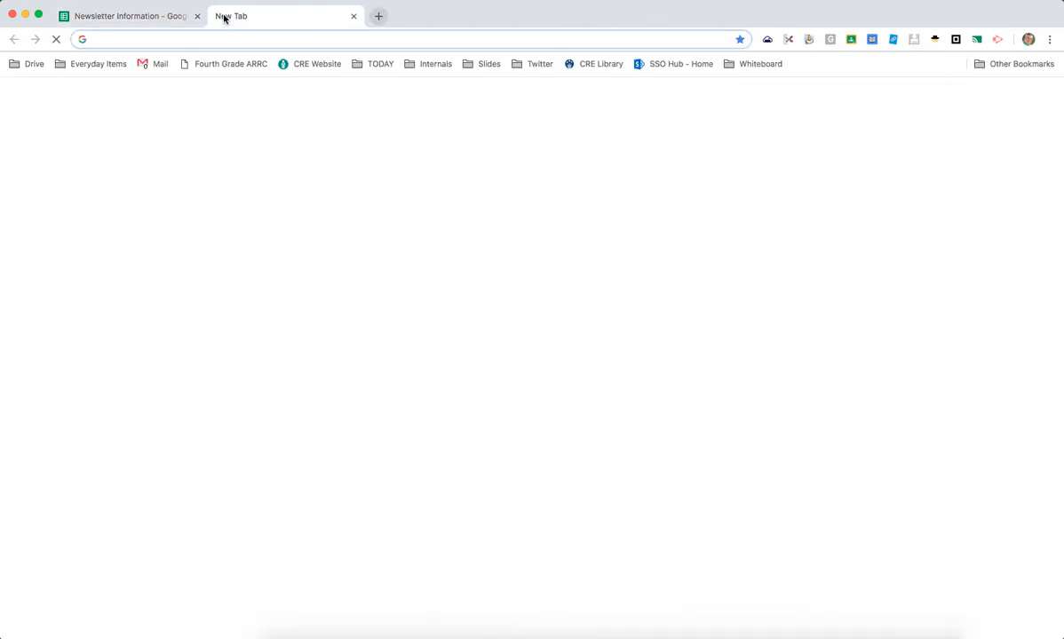
type("drive")
key("Return")
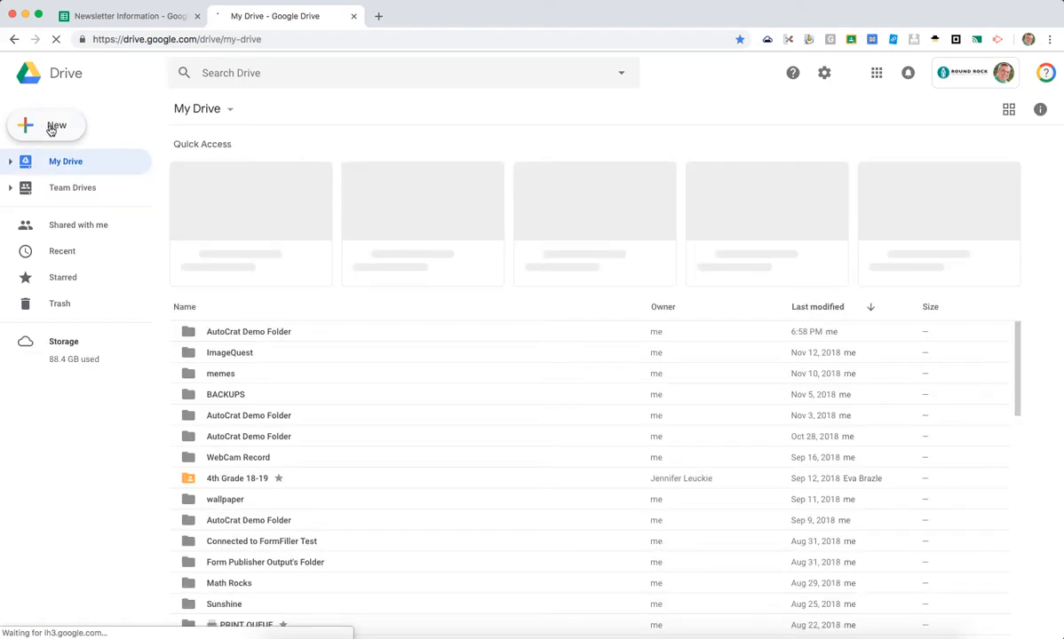
left_click(51, 129)
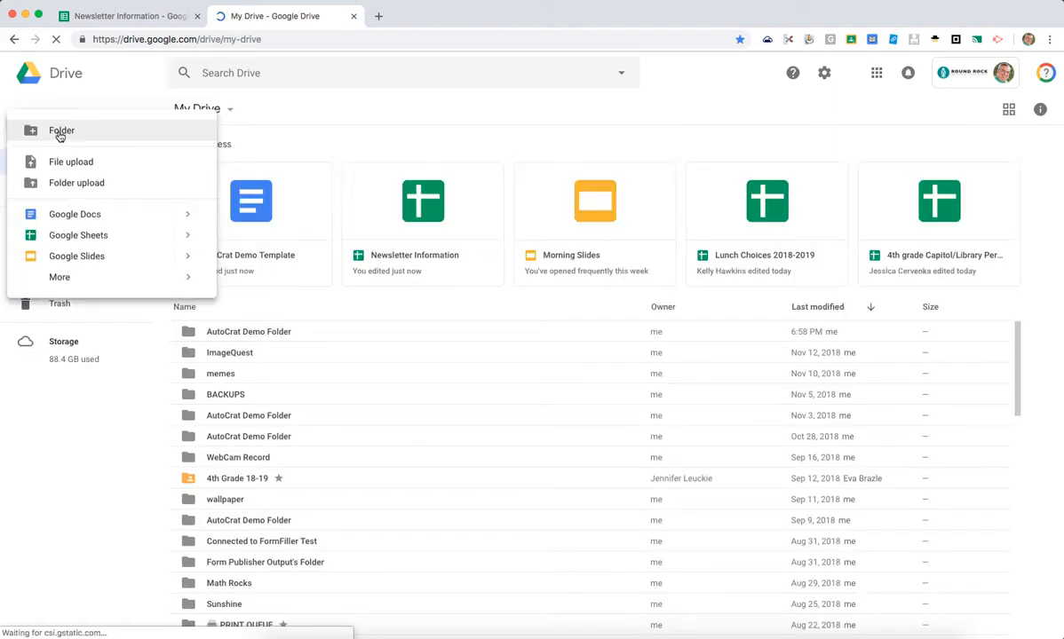
left_click(59, 131)
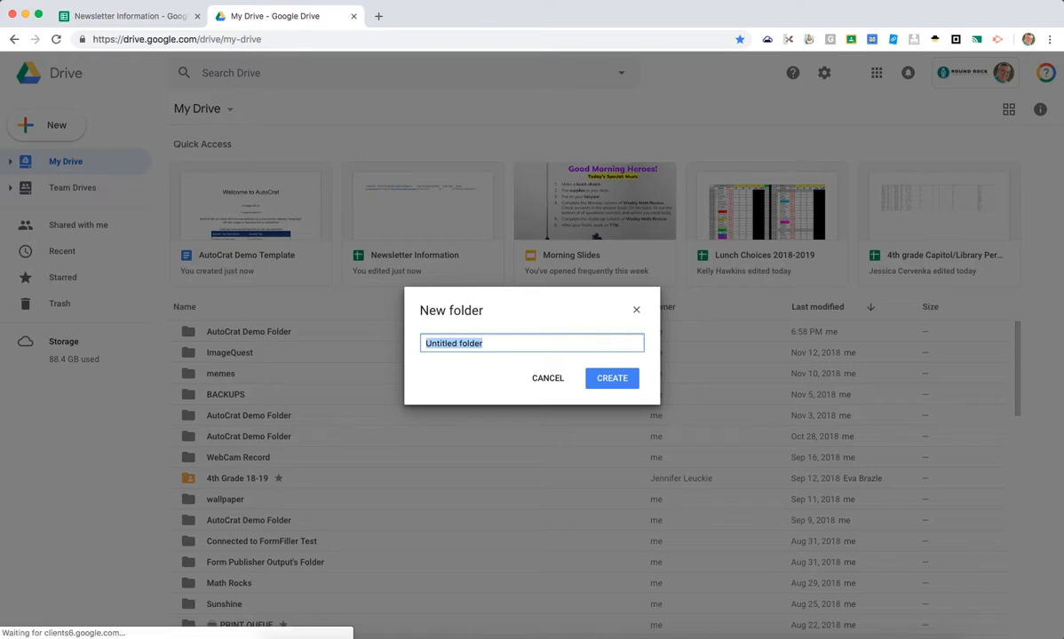
type("Newsletter Samples")
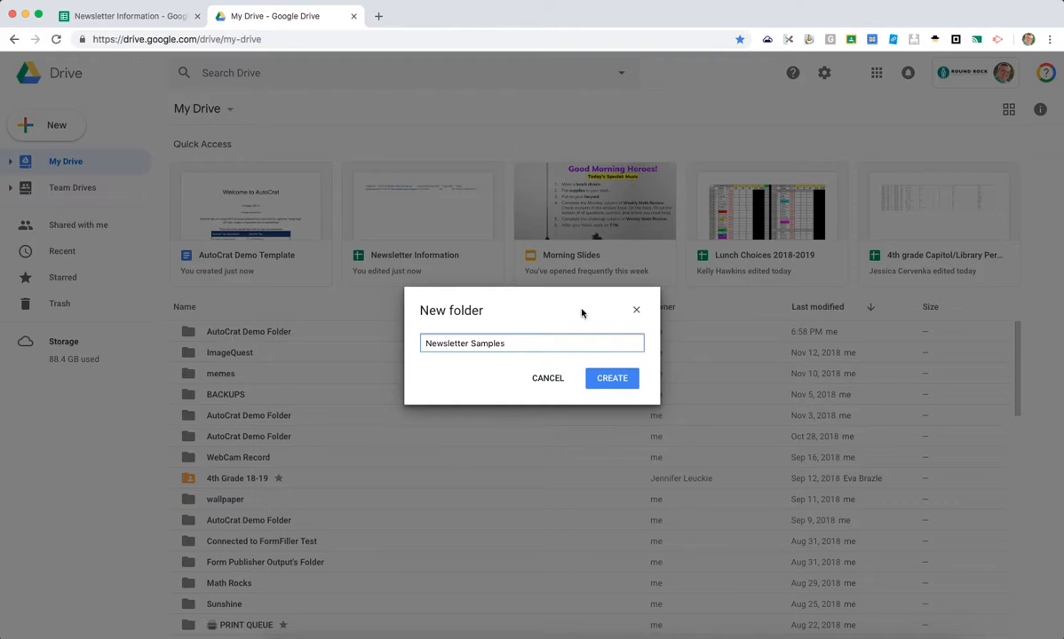
left_click(610, 382)
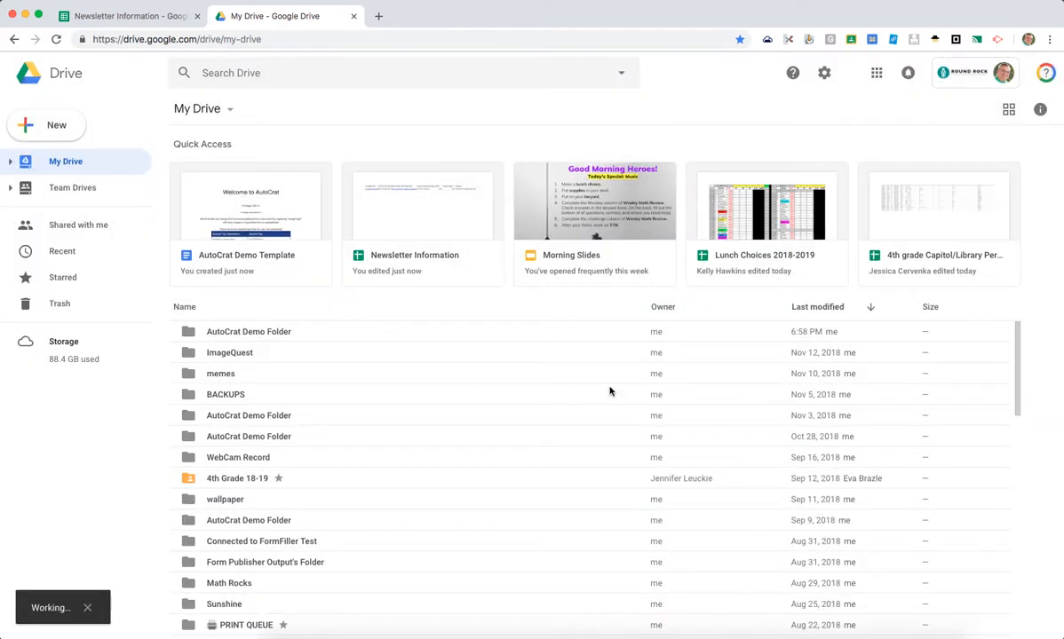
Step: Back in the merge job, replace AutoCrat Demo Folder with Newsletter Samples as destination and continue to merge conditions without a dynamic folder reference
left_click(127, 17)
left_click(716, 248)
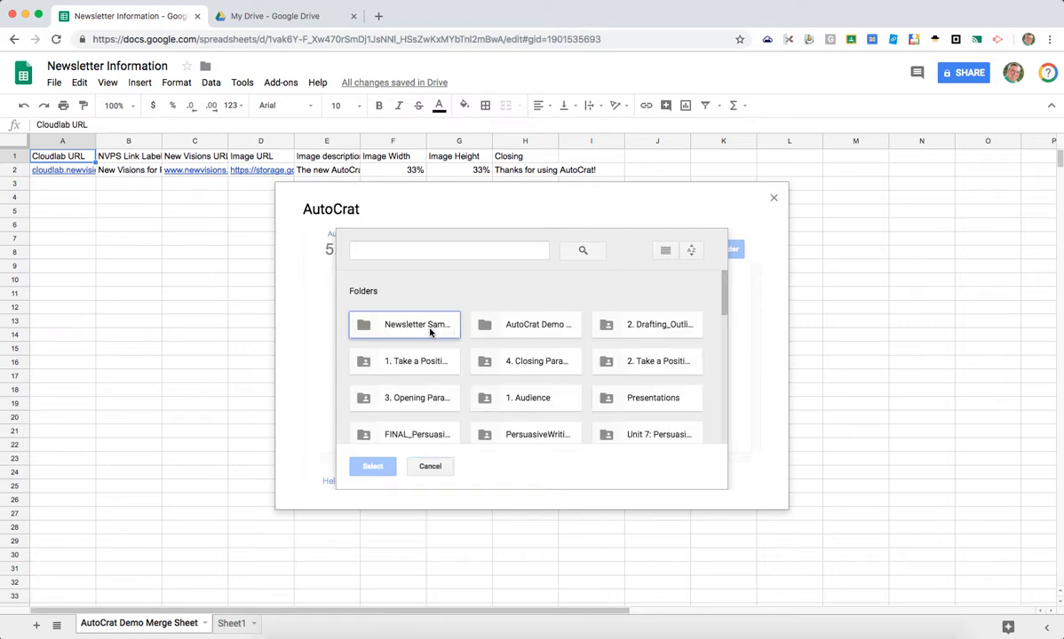
left_click(401, 321)
left_click(372, 468)
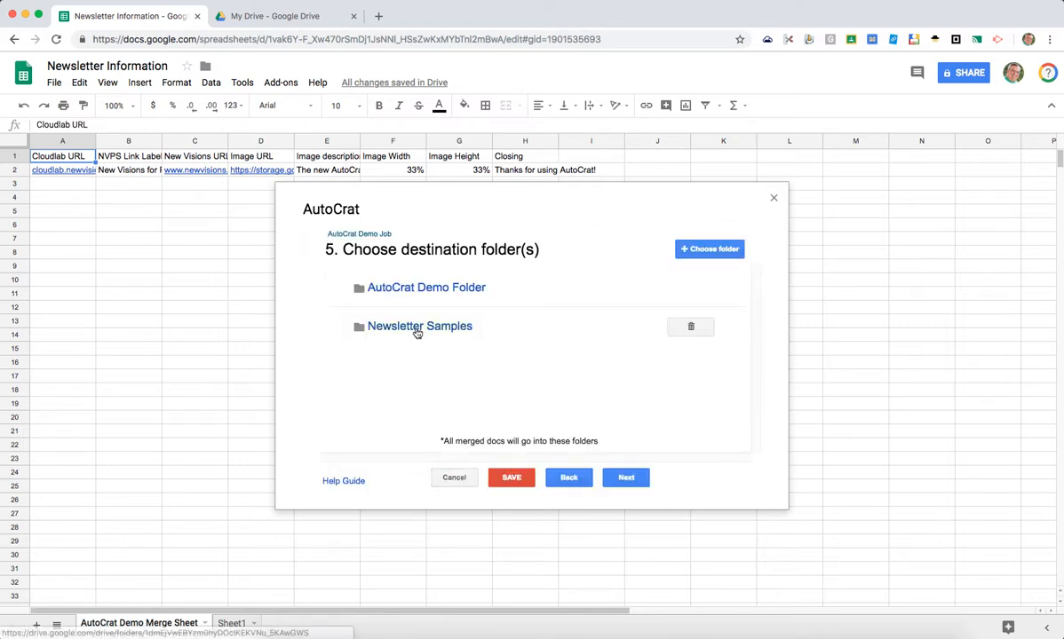
left_click(679, 289)
left_click(708, 338)
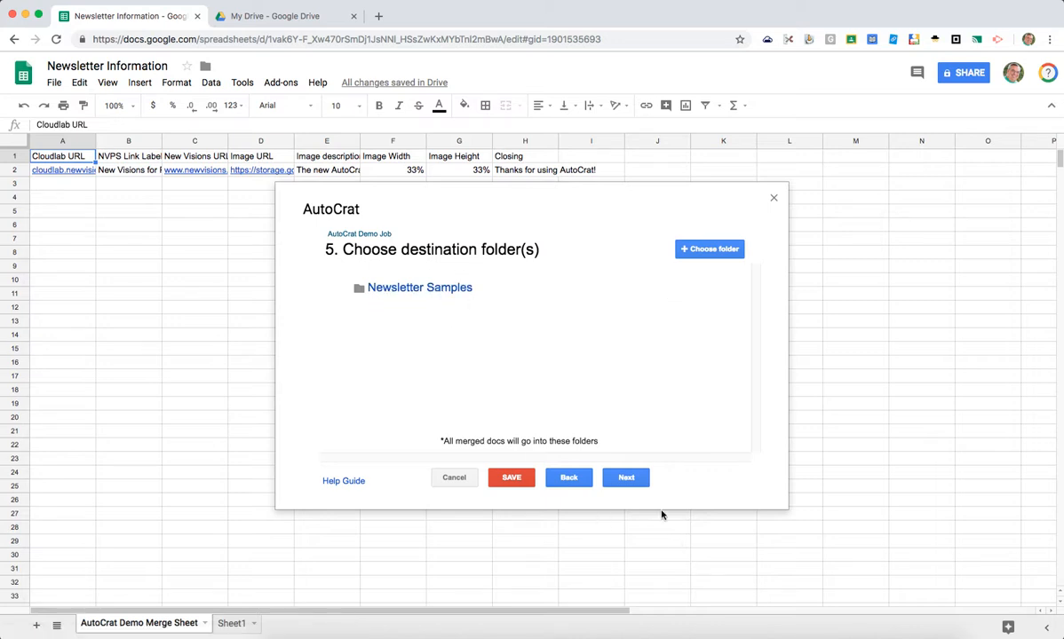
left_click(623, 478)
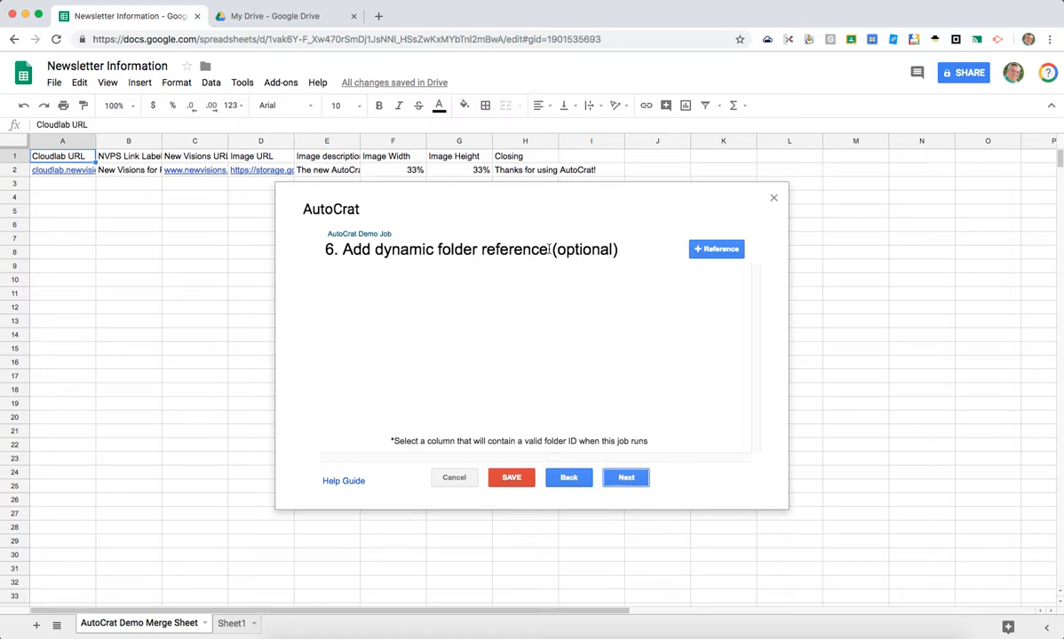
left_click(628, 482)
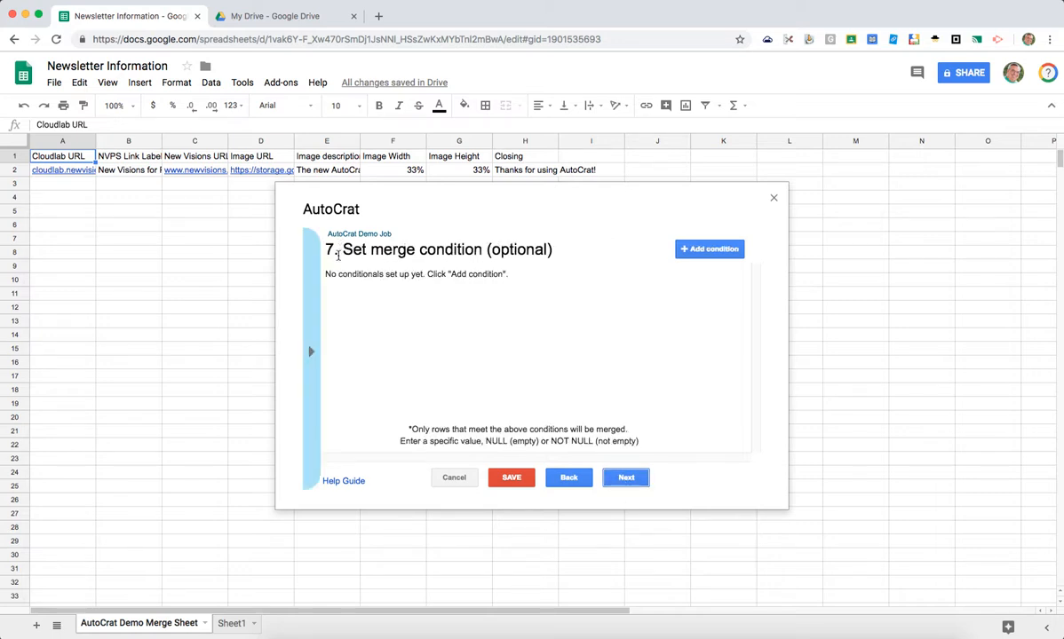
left_click(706, 250)
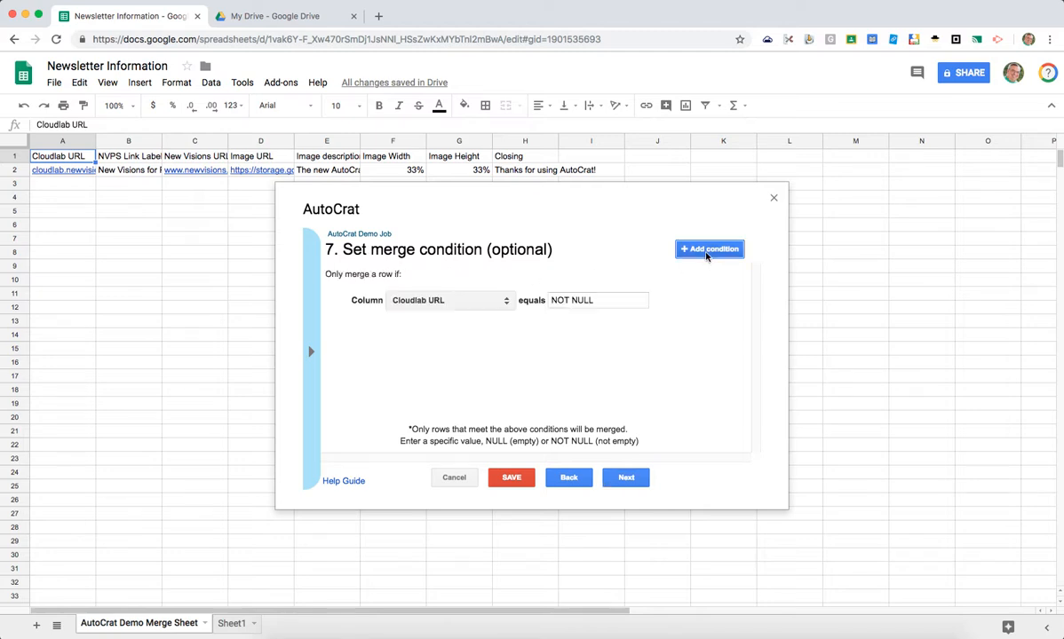
left_click(492, 307)
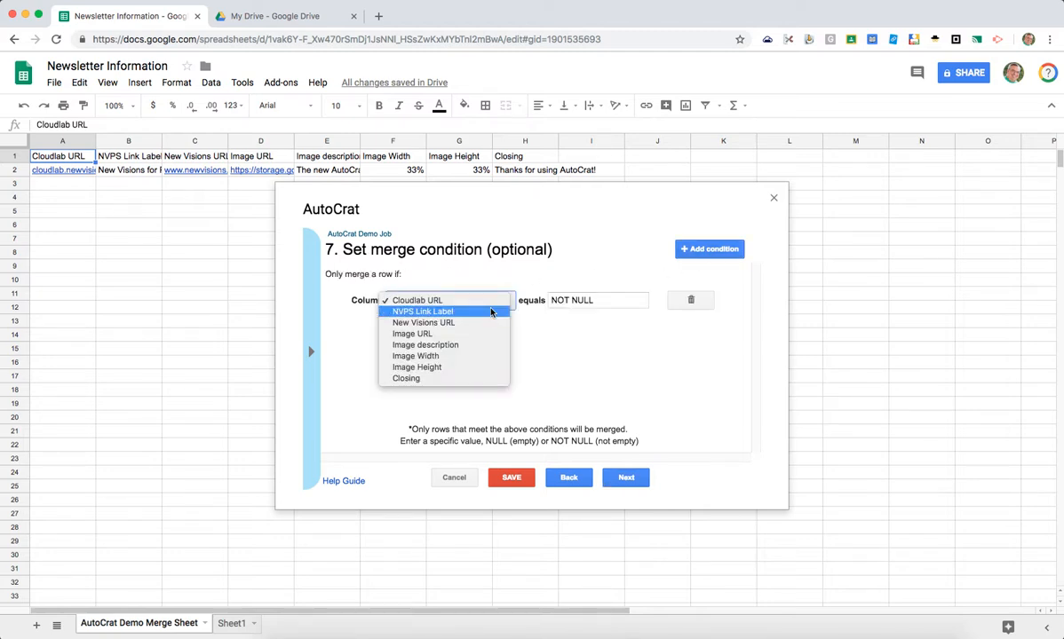
left_click(558, 349)
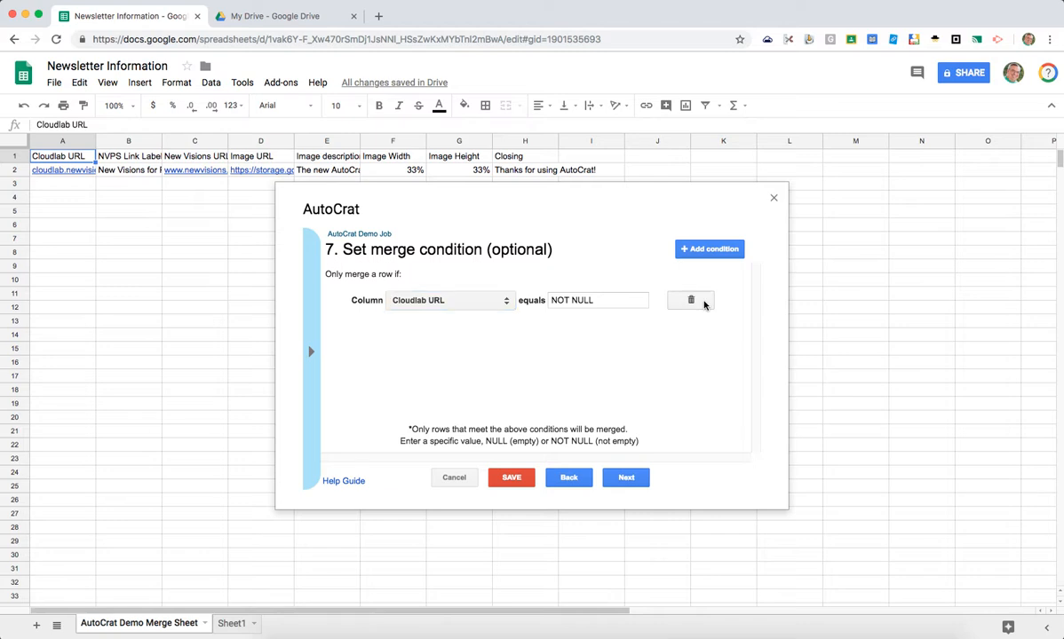
left_click(704, 304)
left_click(708, 336)
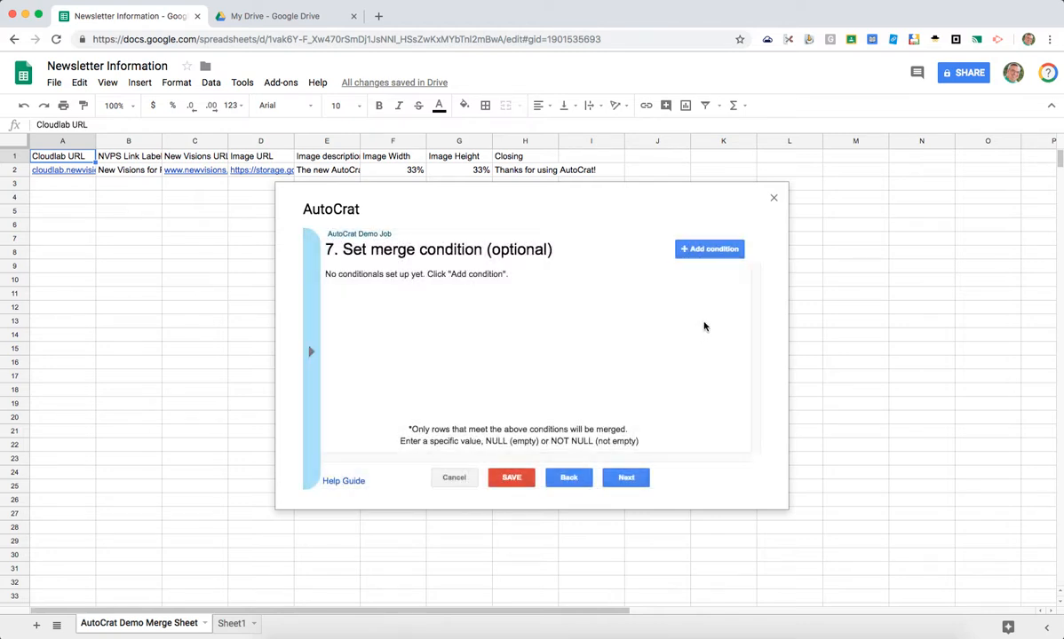
Step: Continue without a merge condition to the merge job's document sharing and email settings
left_click(627, 477)
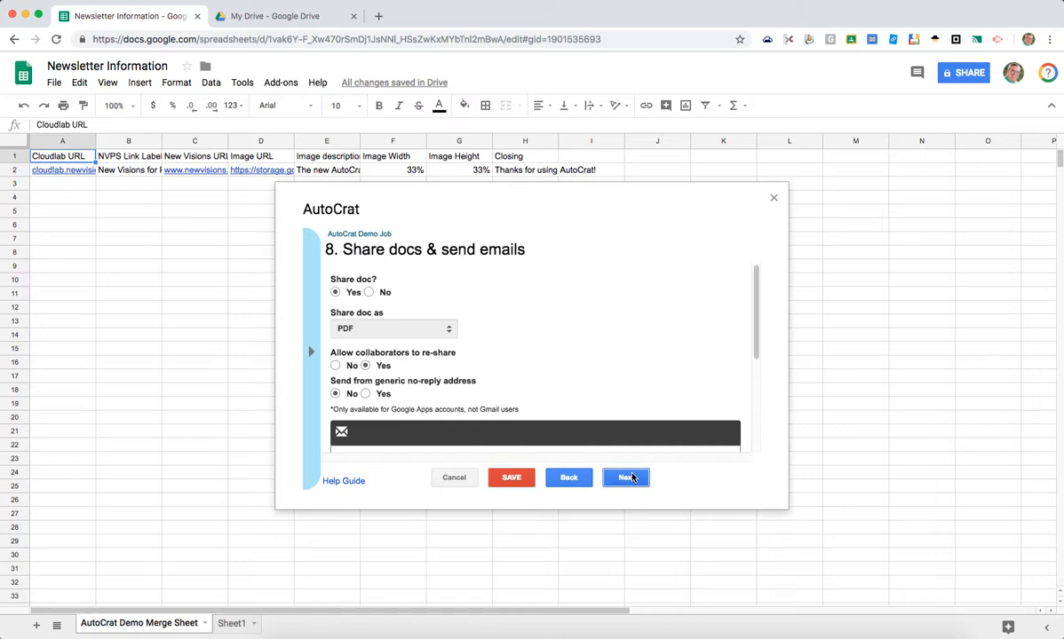
left_click(565, 479)
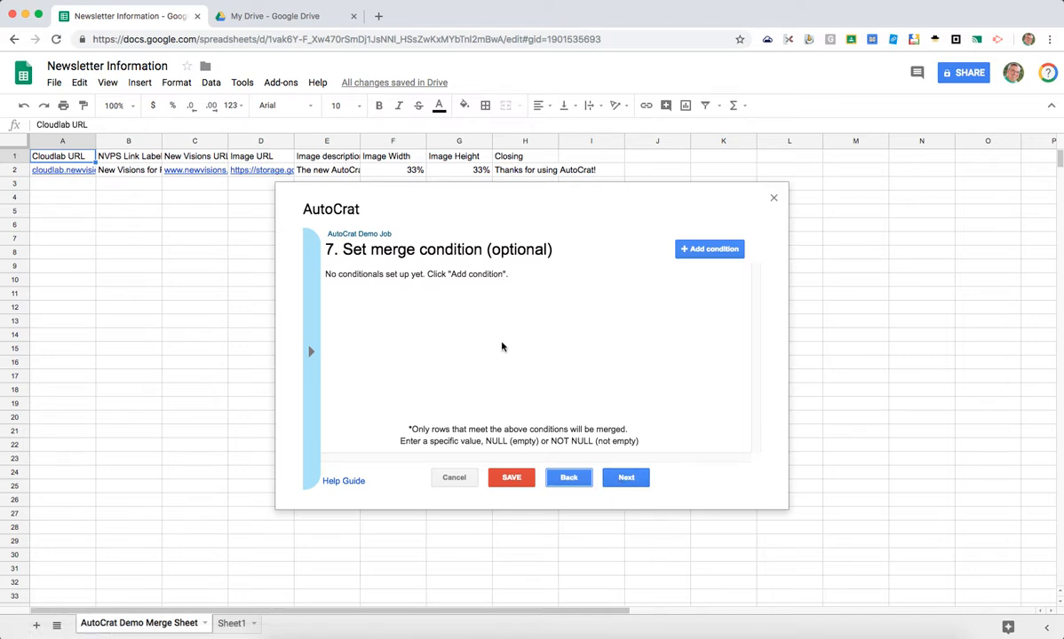
left_click(616, 476)
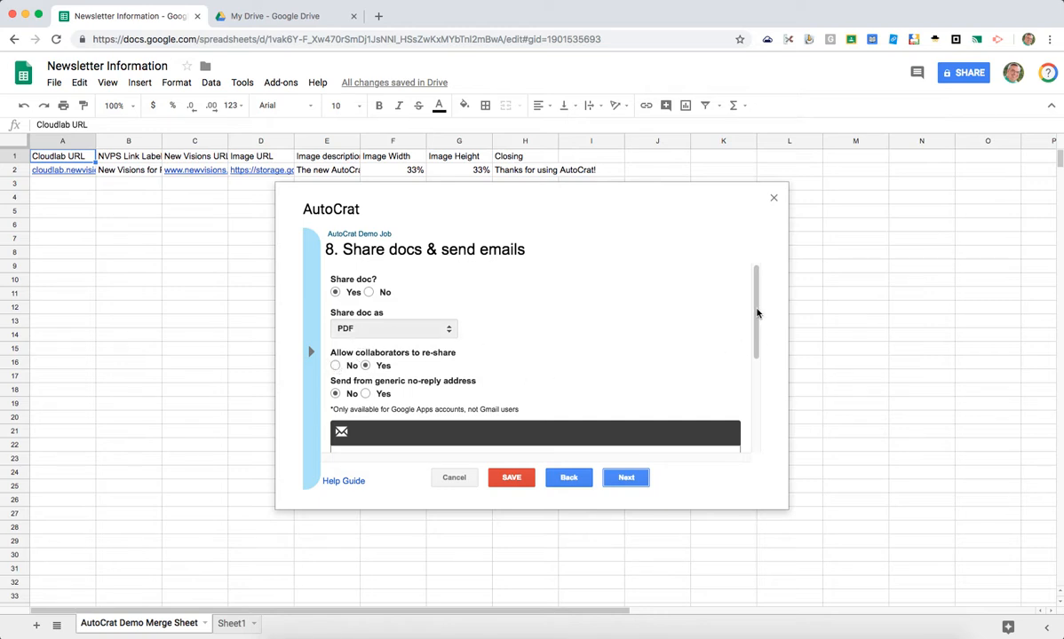
Step: Insert "Subject: " at the start of the notification email's subject line, before "AutoCrat Demo Merge run on <<TODAY>>"
left_click_drag(757, 313, 757, 409)
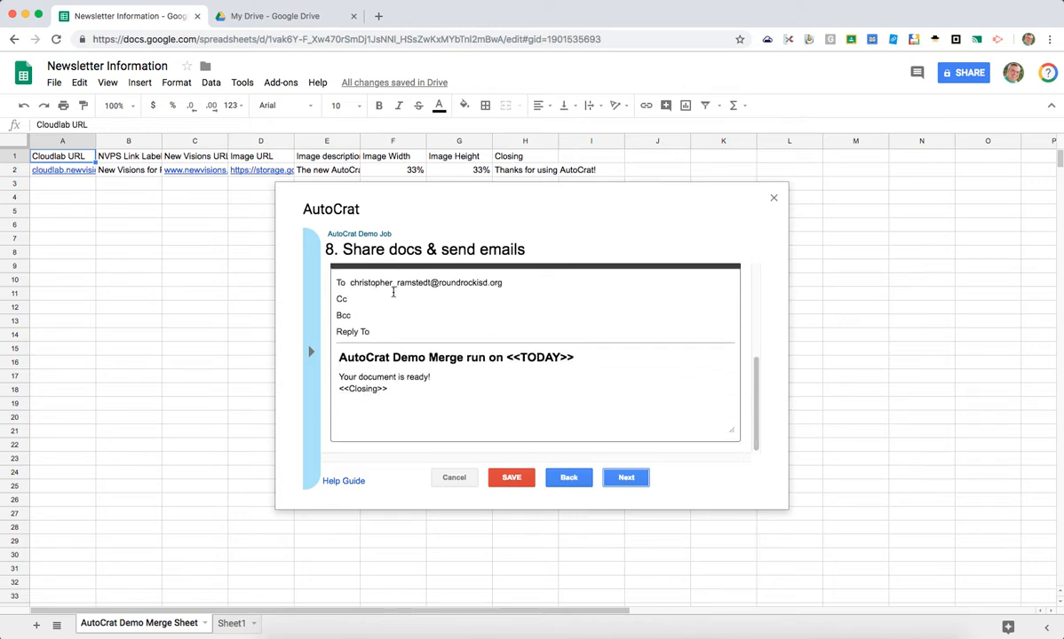
left_click_drag(348, 282, 524, 280)
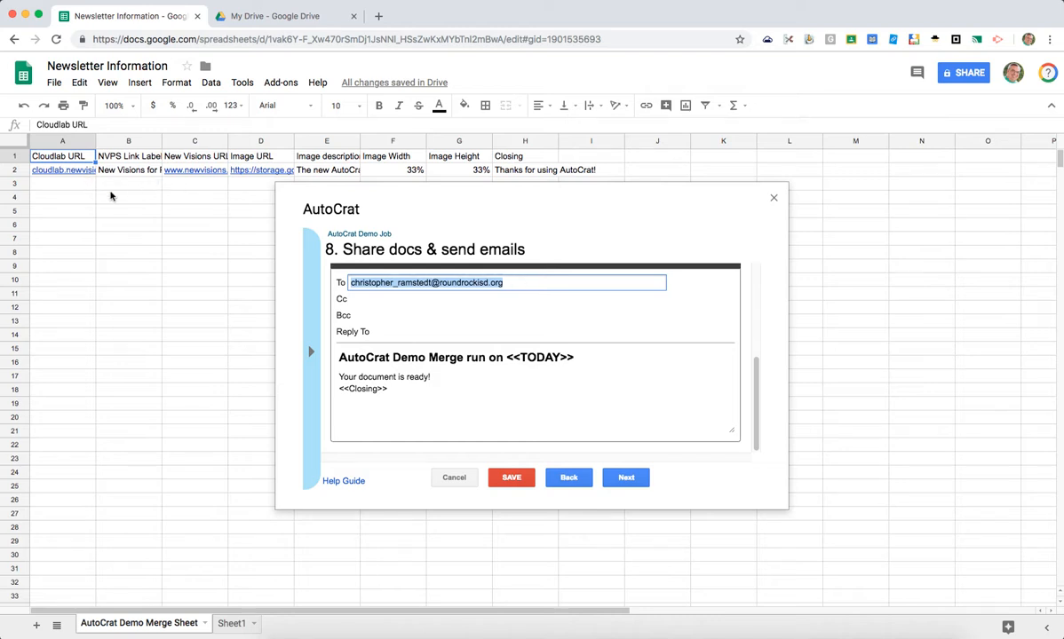
left_click(349, 357)
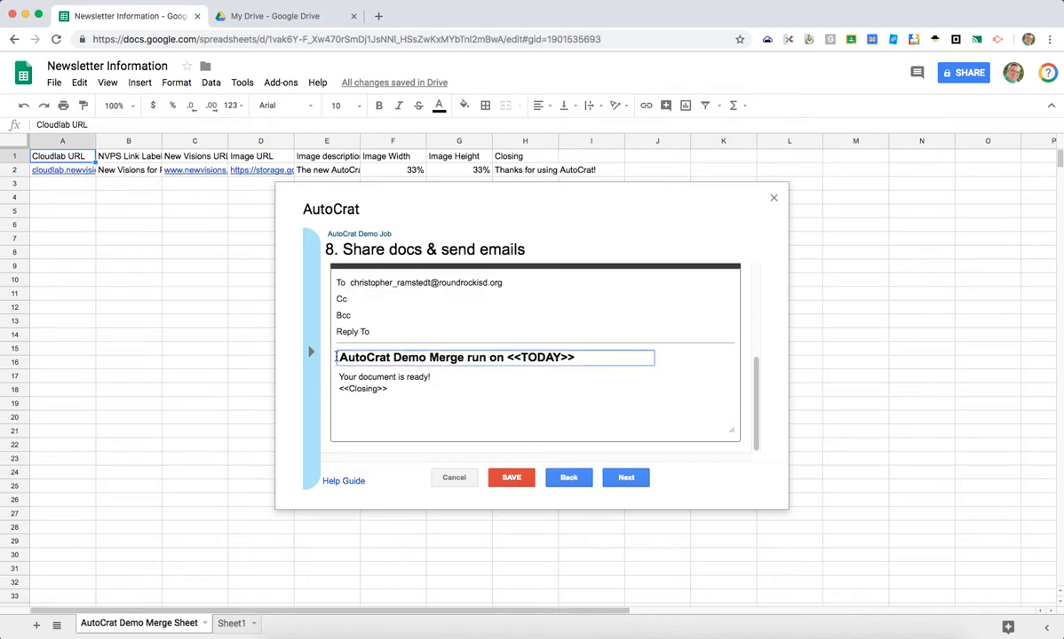
left_click_drag(346, 357, 601, 358)
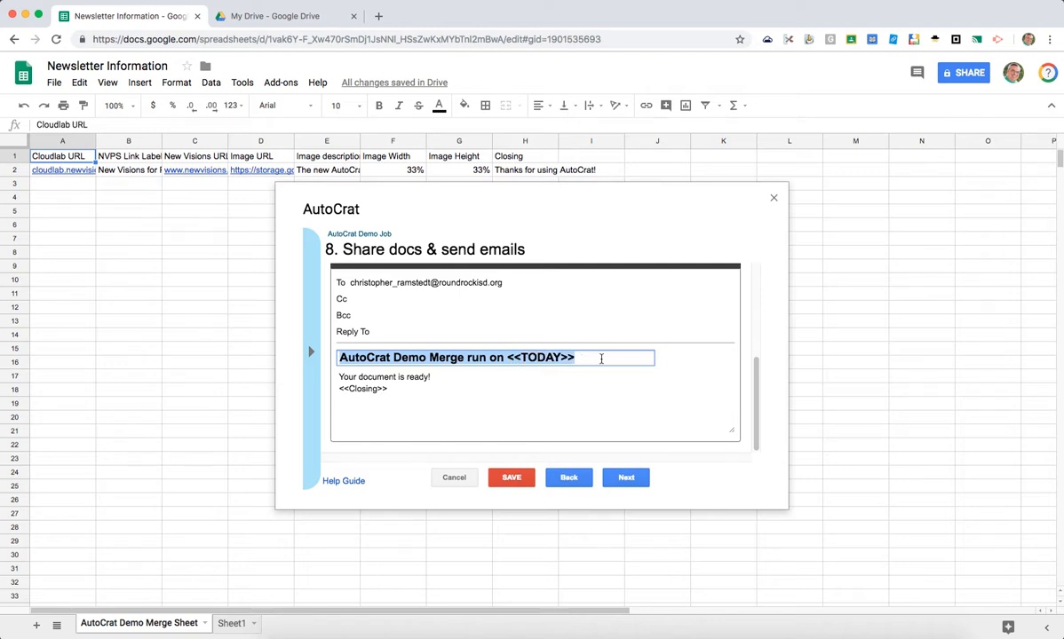
left_click(355, 357)
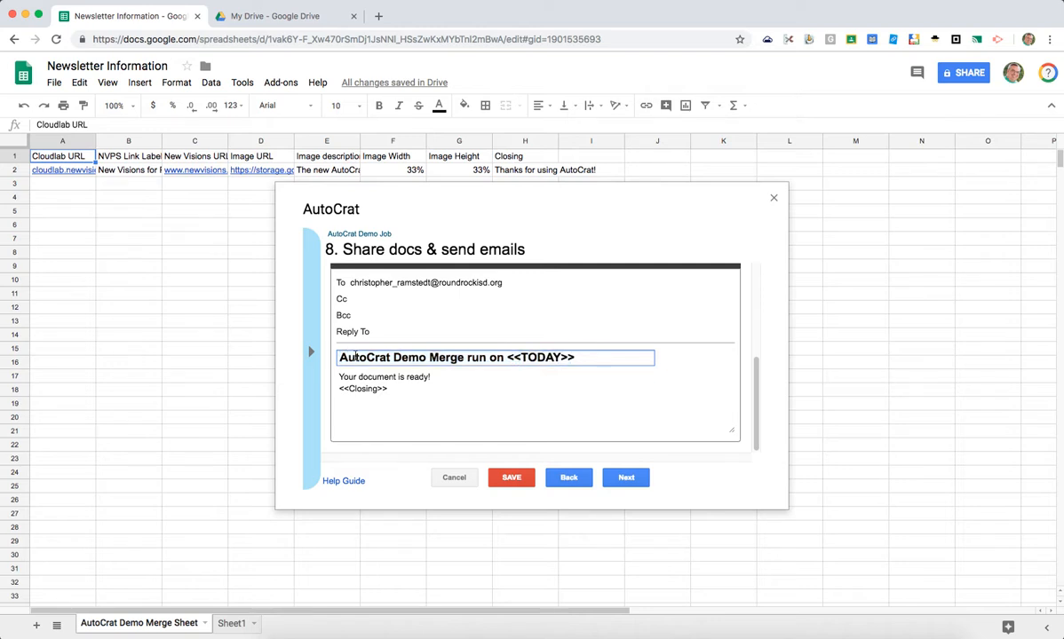
type("Subject:")
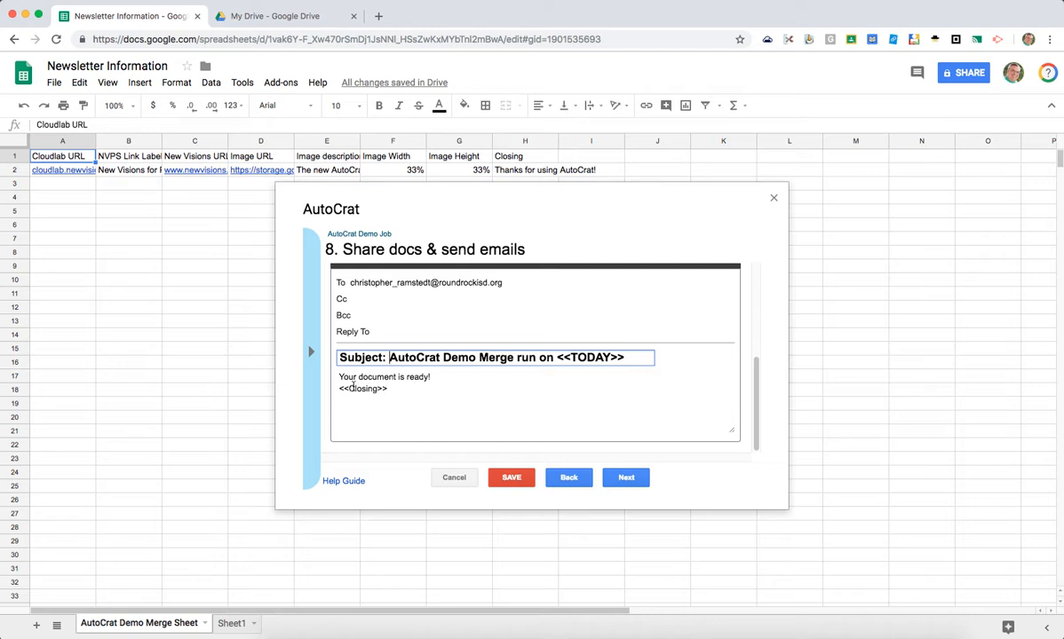
Step: Examine the <<Closing>> tag in the email body, its matching sheet column heading, and the list of merge tags available for copying
left_click_drag(387, 389, 339, 391)
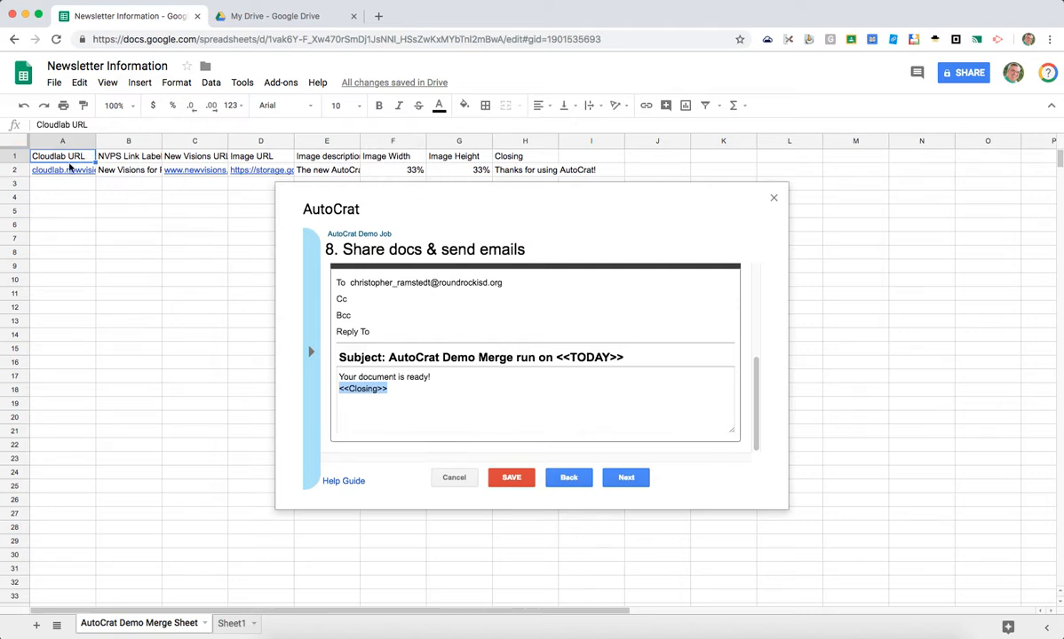
double_click(362, 389)
left_click(497, 155)
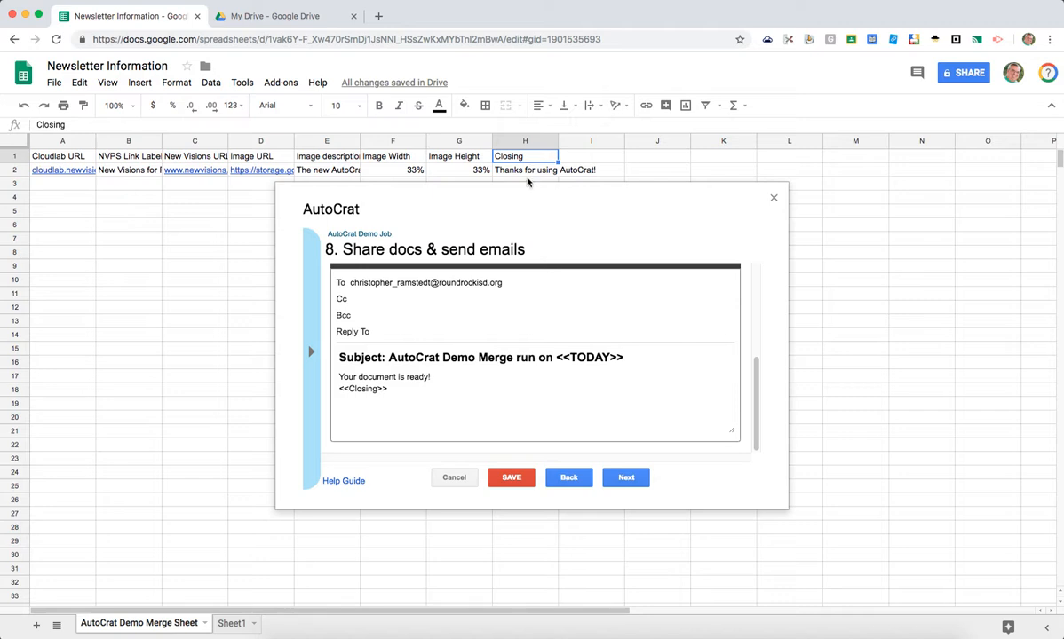
left_click(426, 399)
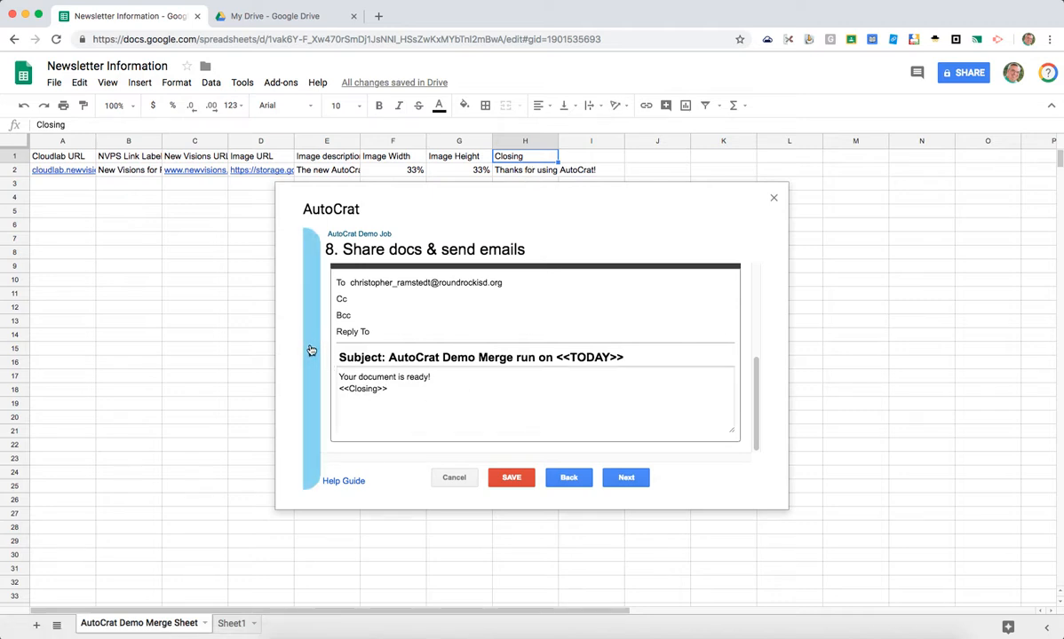
left_click(310, 355)
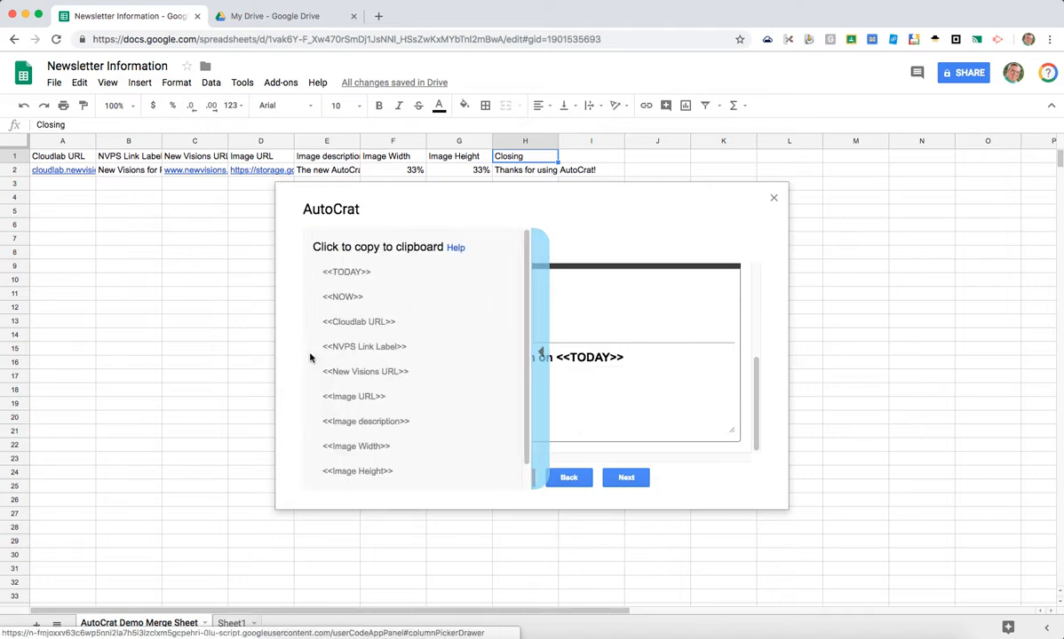
scroll(467, 325, "down", 1)
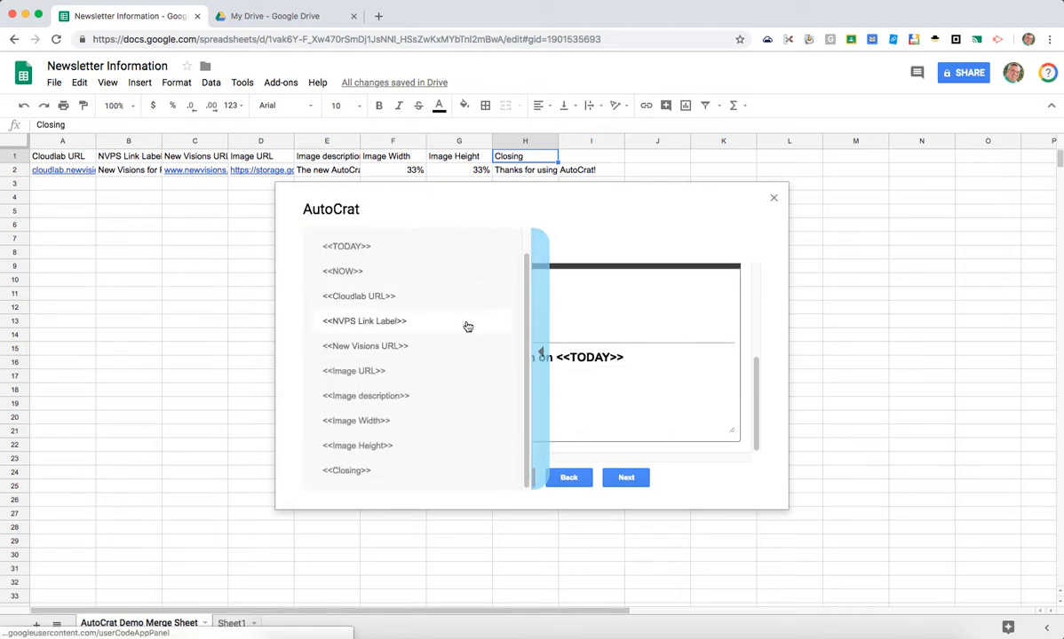
scroll(466, 325, "up", 1)
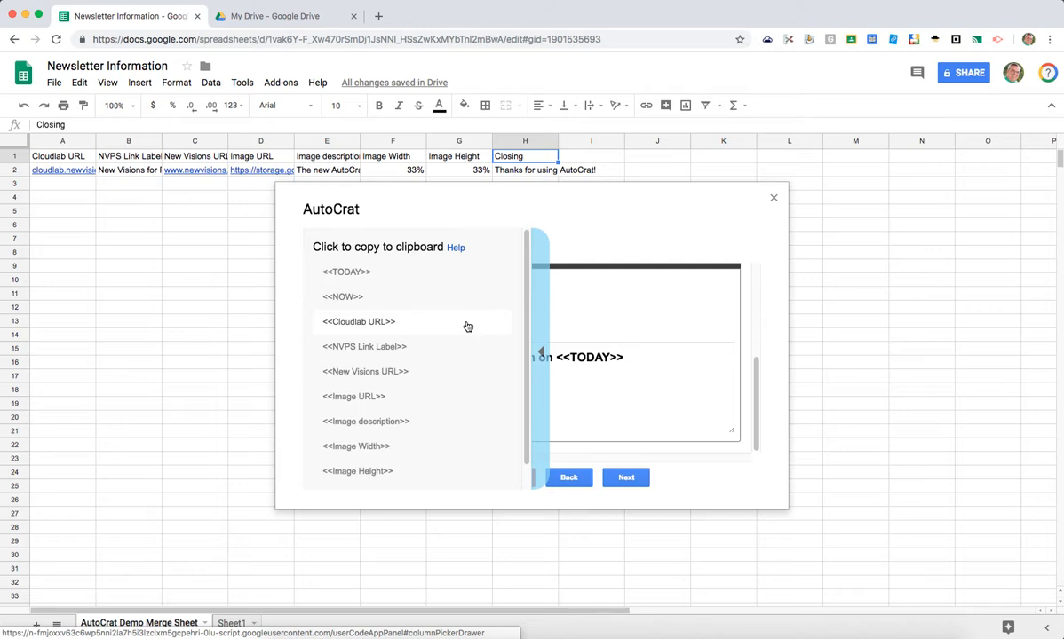
left_click(542, 354)
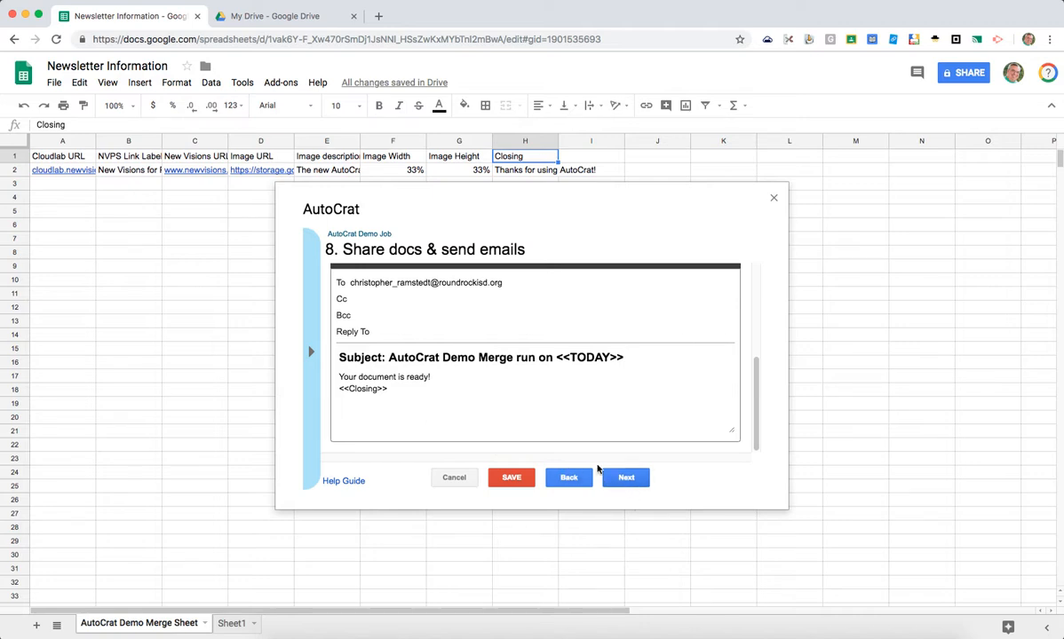
Step: Check the notification email's recipient, subject line and body, and continue to the merge job's trigger settings
left_click_drag(349, 282, 550, 287)
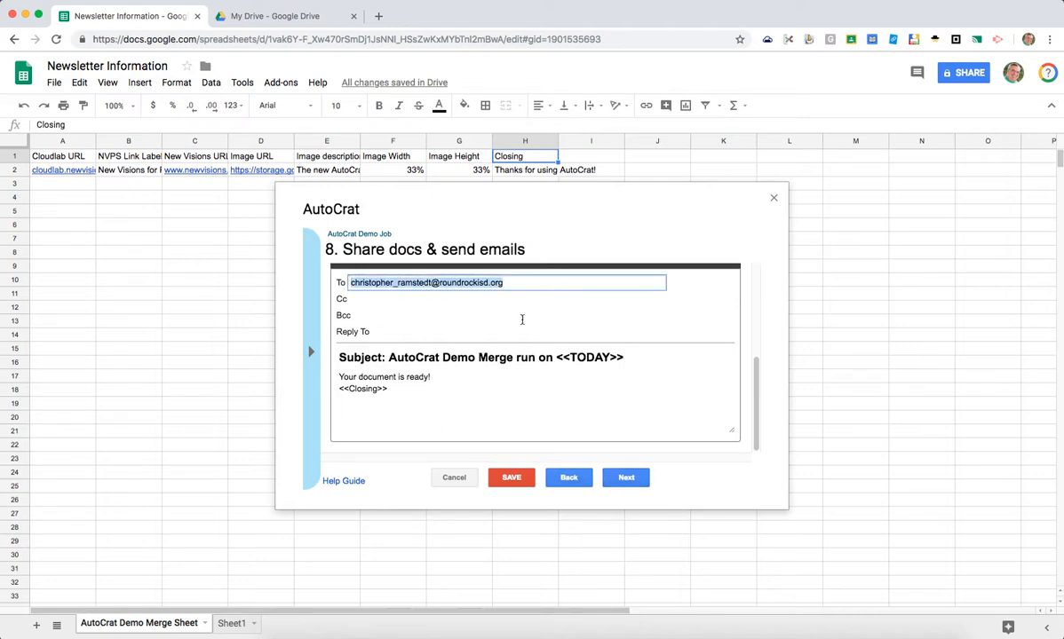
left_click(388, 356)
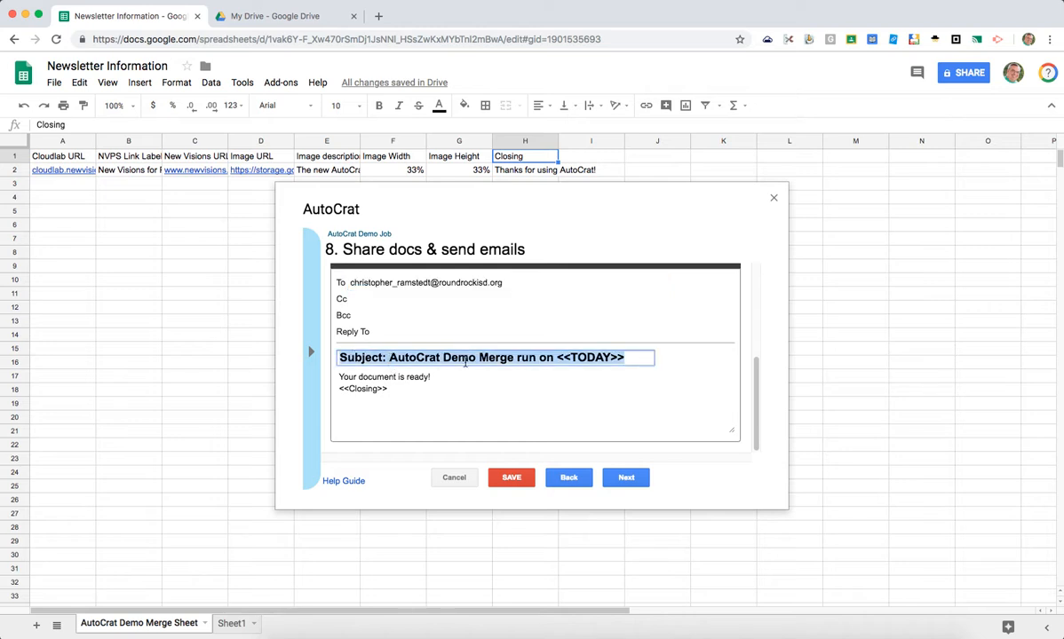
left_click(421, 406)
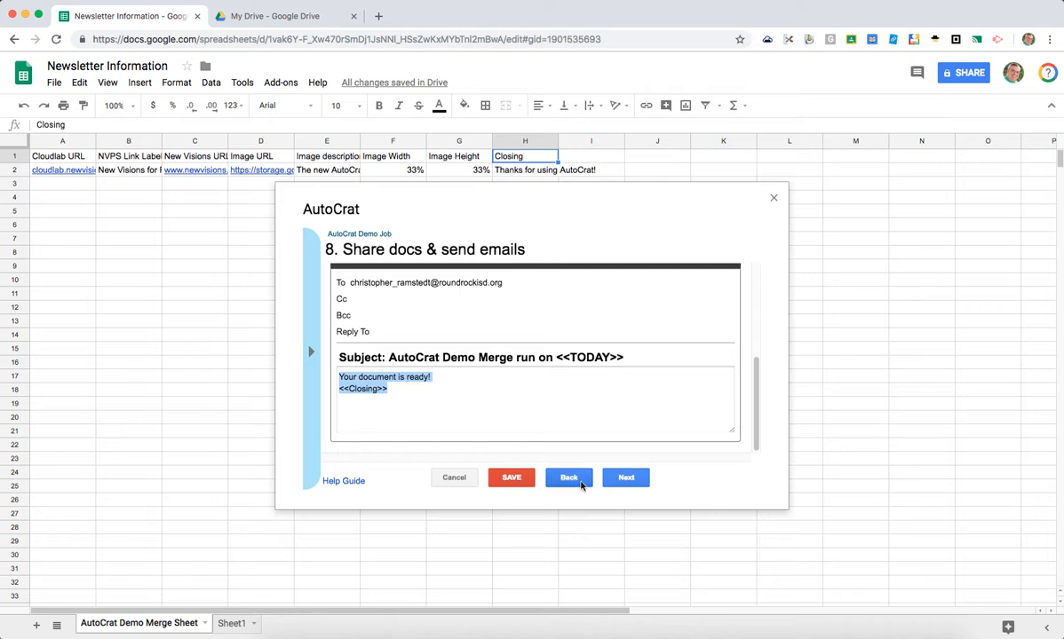
left_click(625, 479)
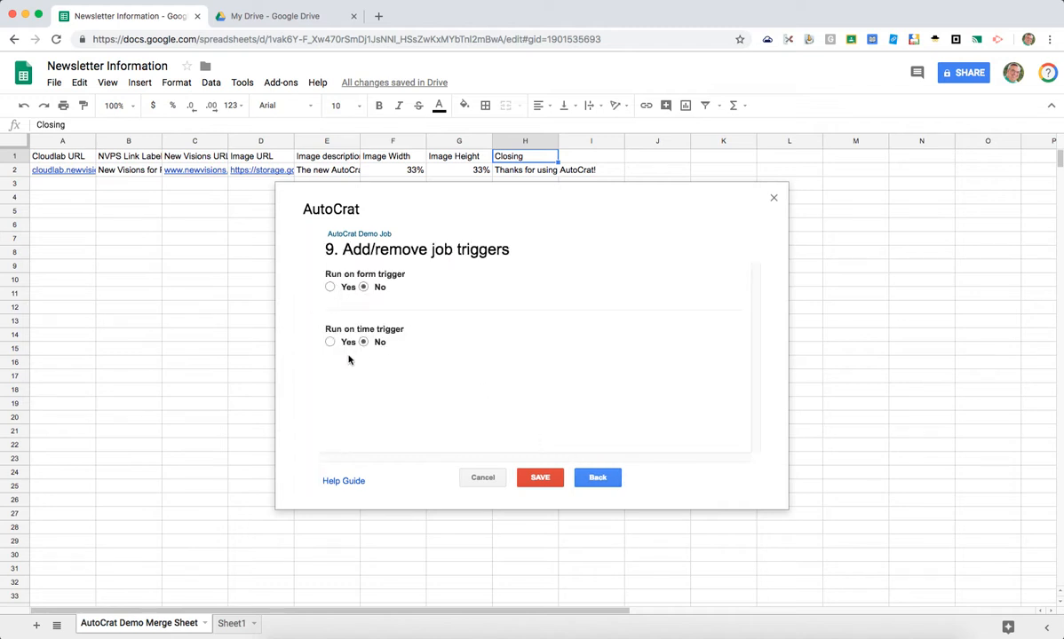
left_click_drag(313, 266, 409, 276)
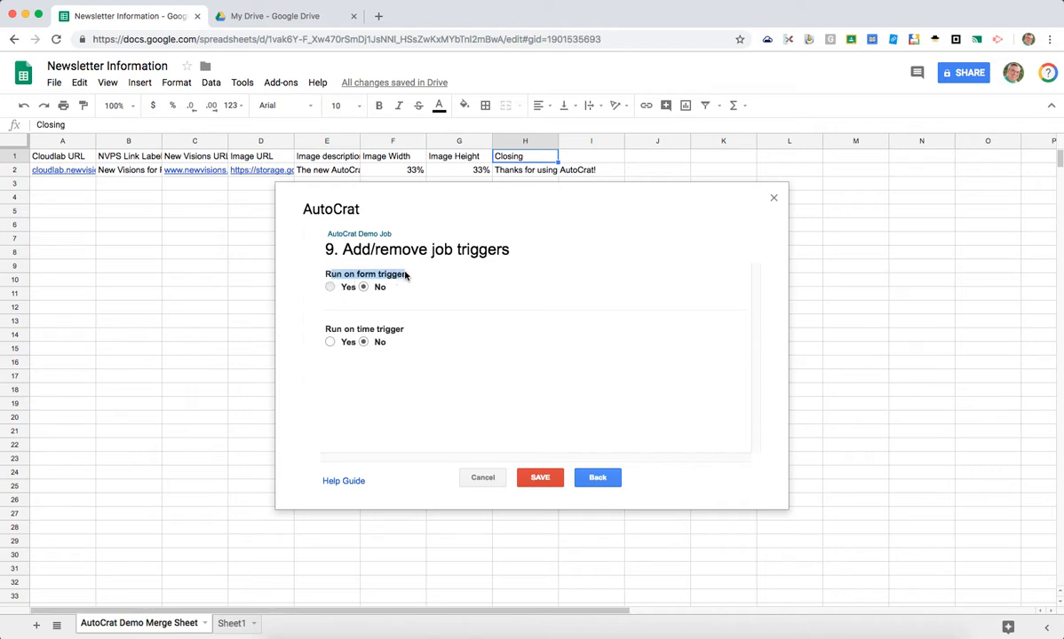
left_click(329, 287)
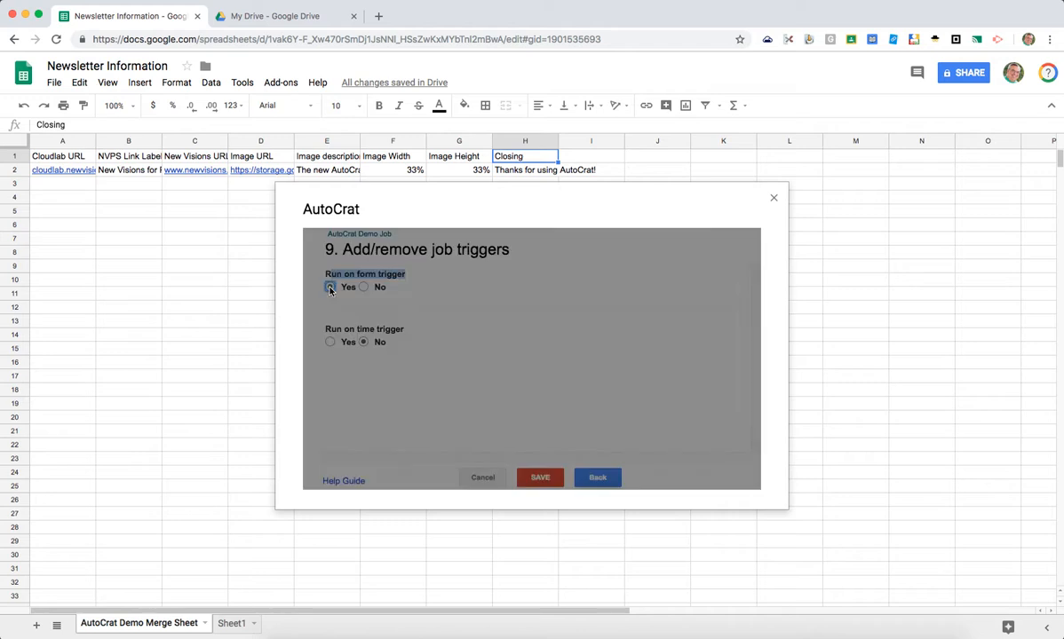
left_click(657, 351)
left_click(363, 288)
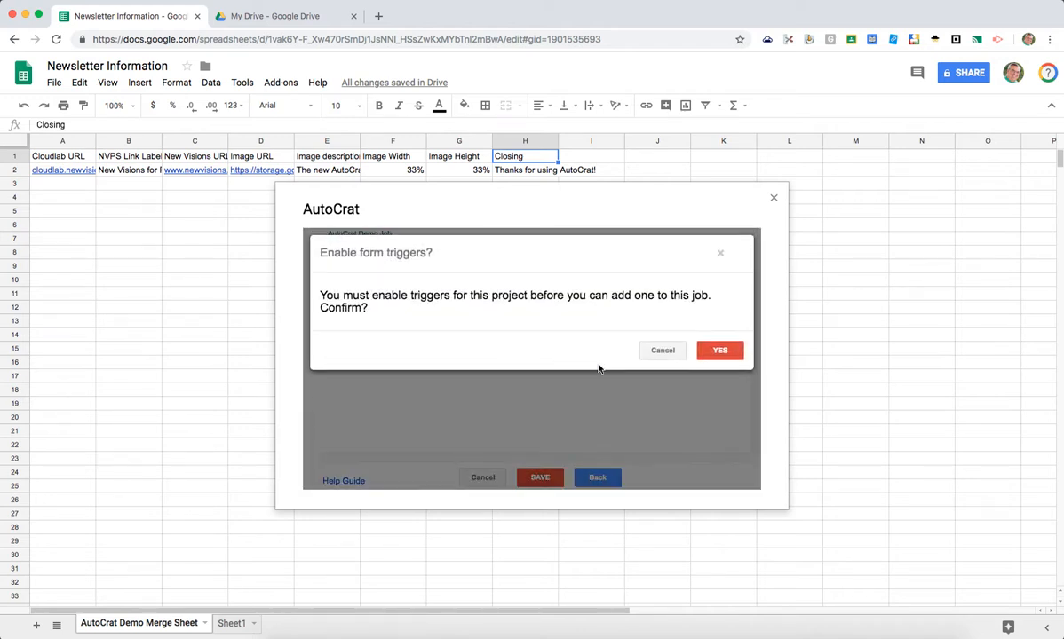
left_click(658, 352)
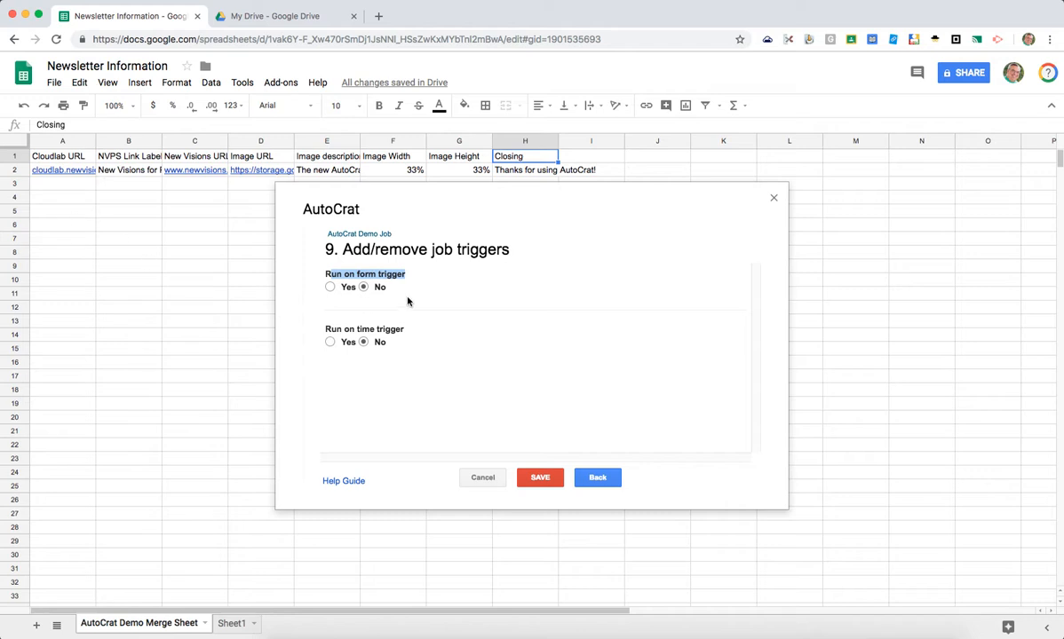
left_click(401, 263)
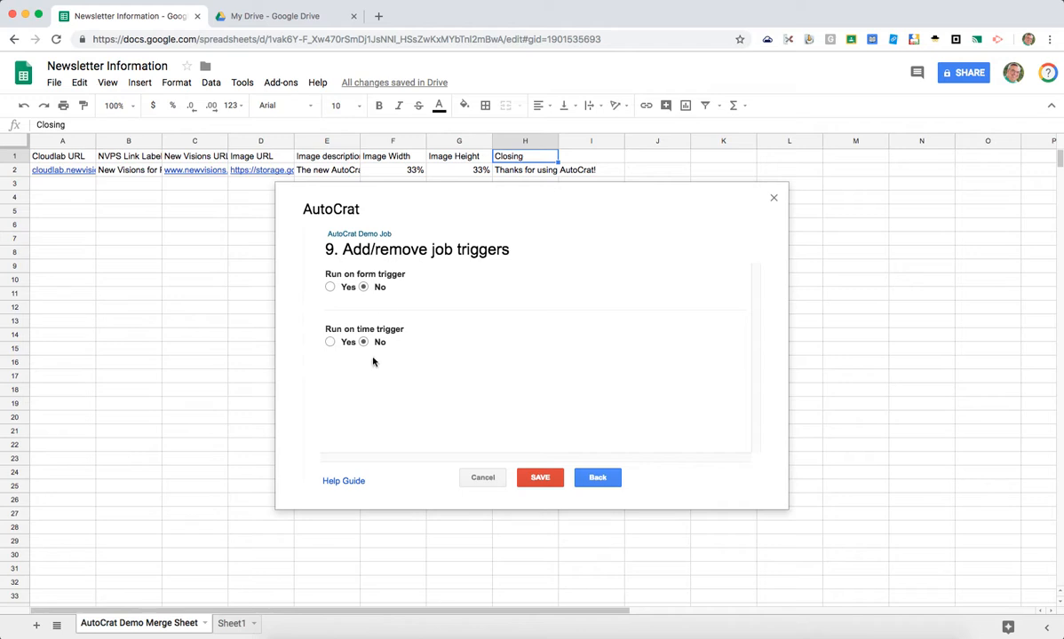
Step: Save the merge job with form and time triggers off, and open the Gmail inbox in a new browser tab meanwhile
left_click(533, 478)
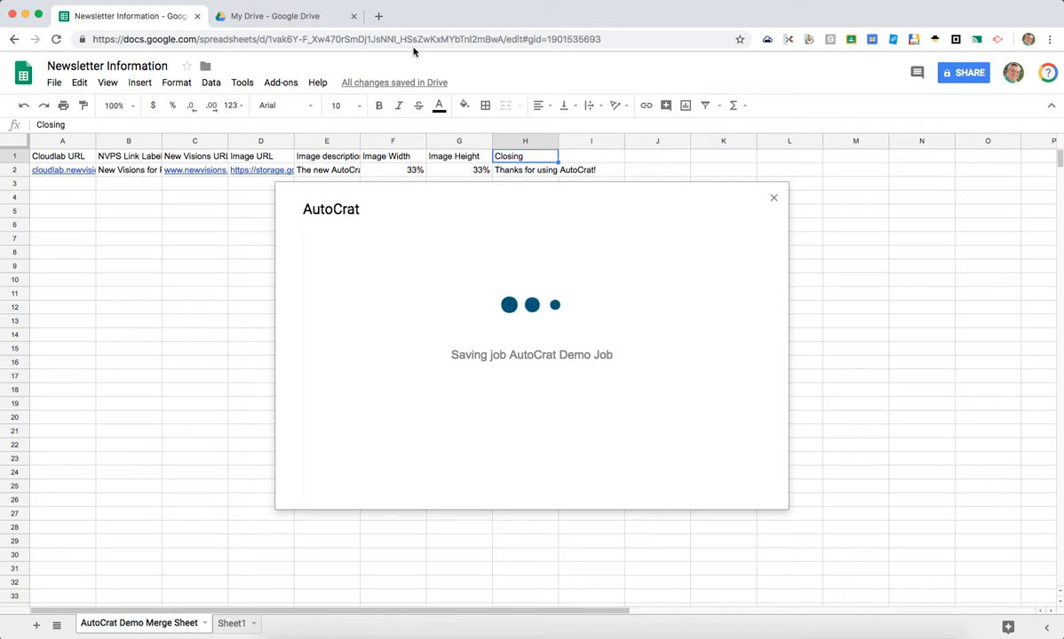
left_click(379, 16)
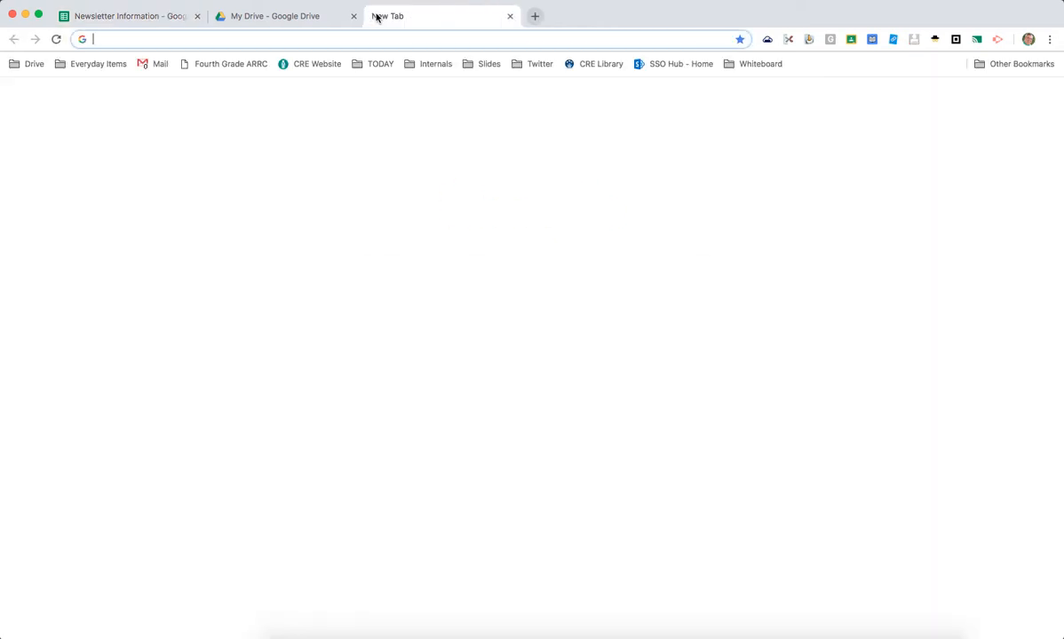
left_click(149, 66)
left_click(138, 13)
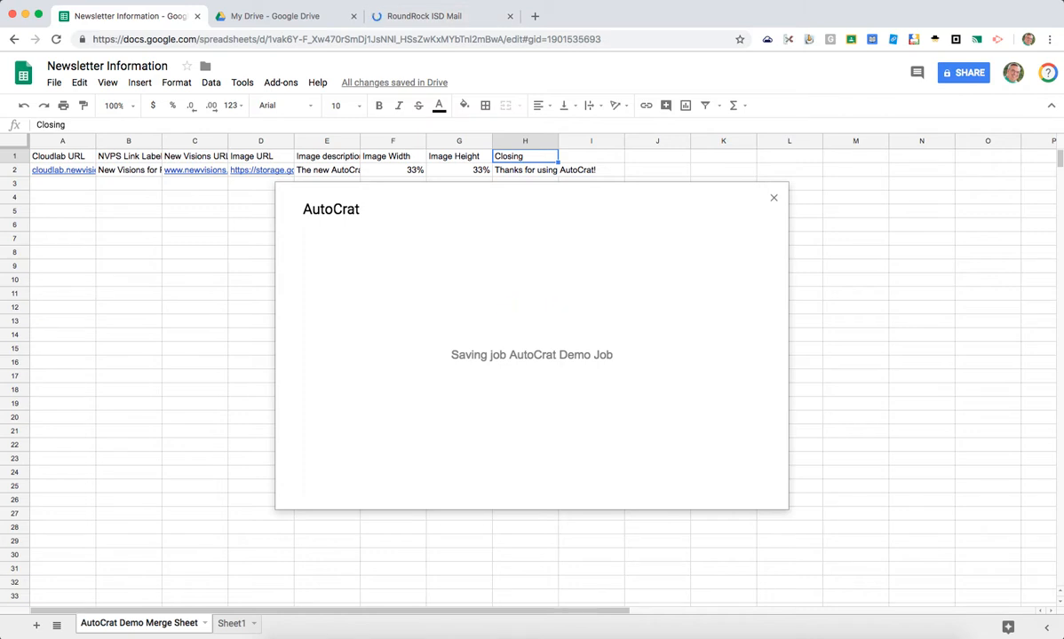
left_click(559, 637)
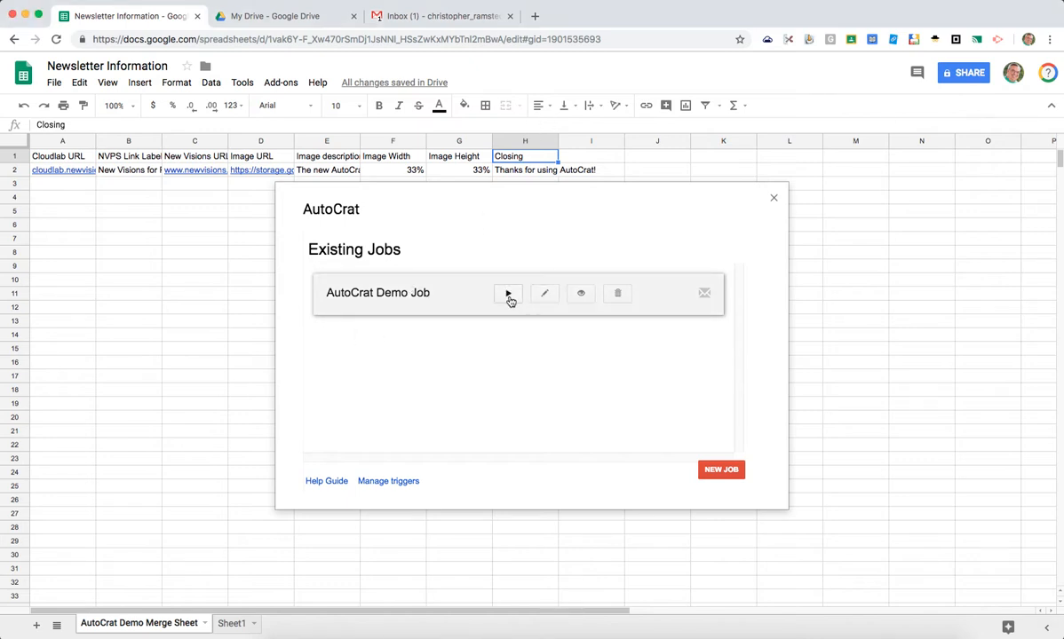
Step: Review the AutoCrat Demo Job's details, including its email settings, and generate a preview for the first mergeable row
left_click(580, 294)
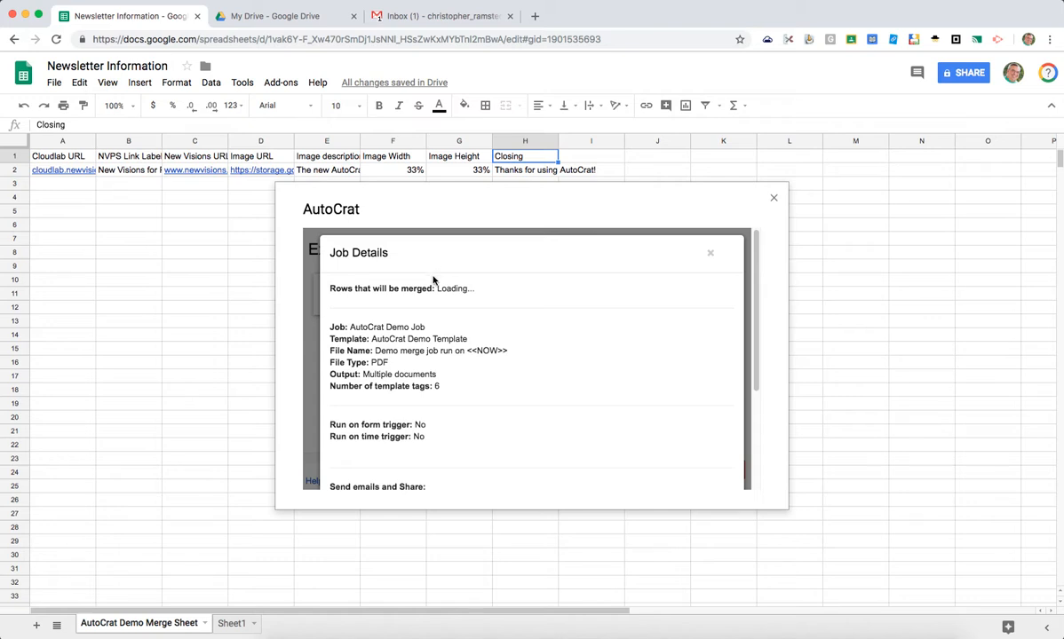
scroll(672, 411, "down", 3)
scroll(666, 409, "up", 3)
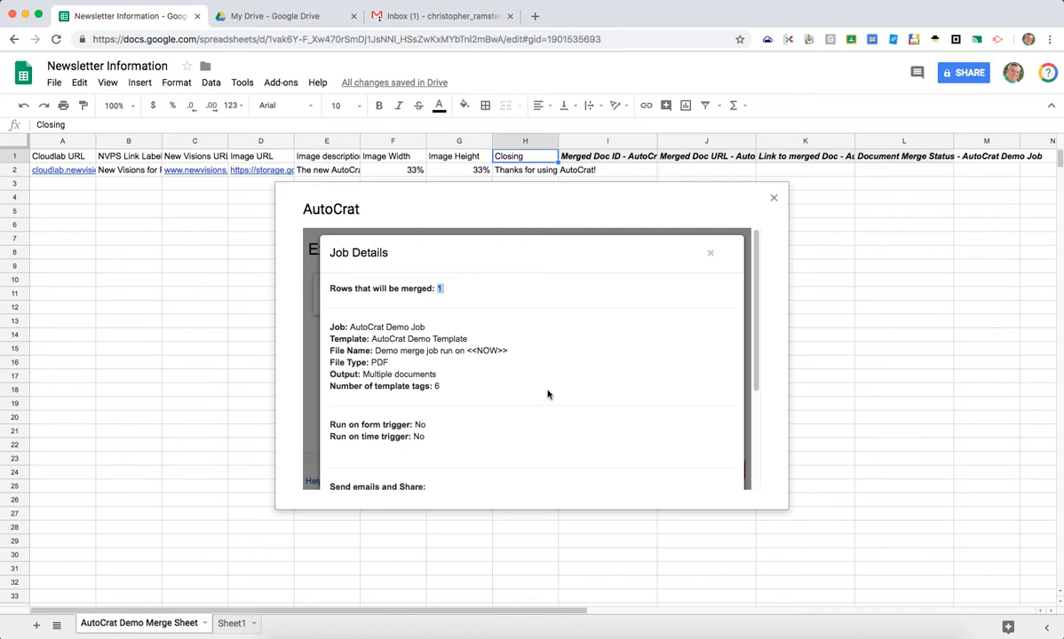
scroll(548, 395, "down", 4)
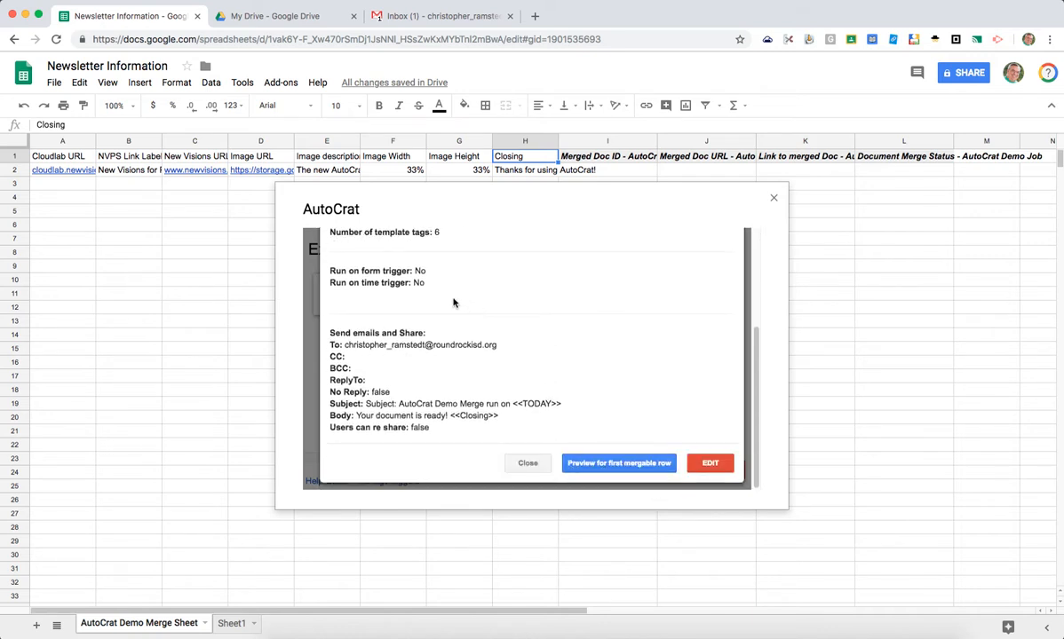
left_click(610, 466)
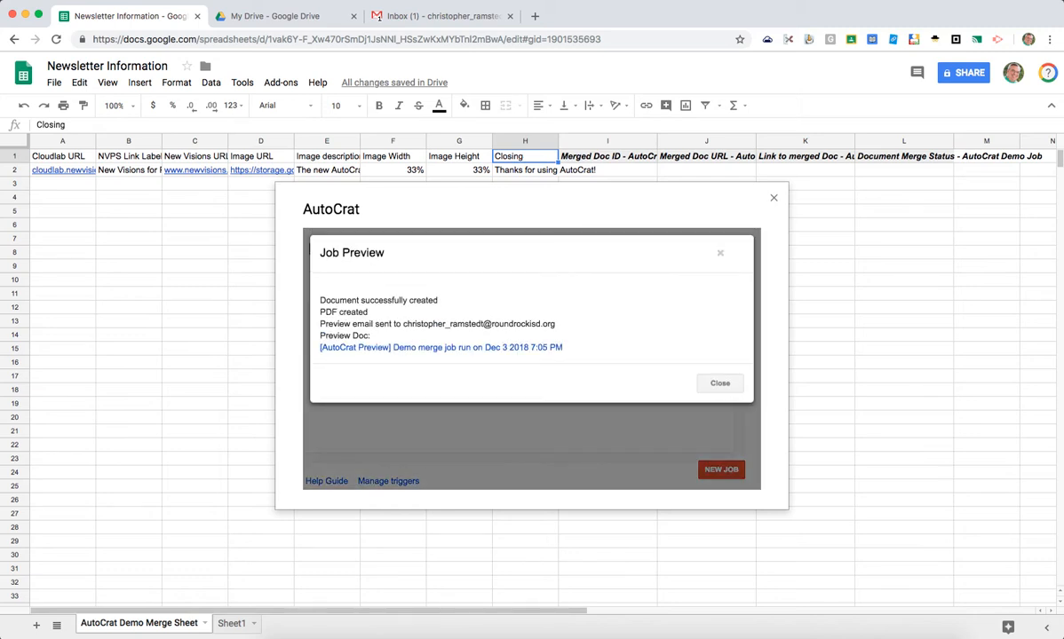
Step: Switch to Gmail, open the AutoCrat preview email and examine its sharing settings and merged body text
left_click(413, 19)
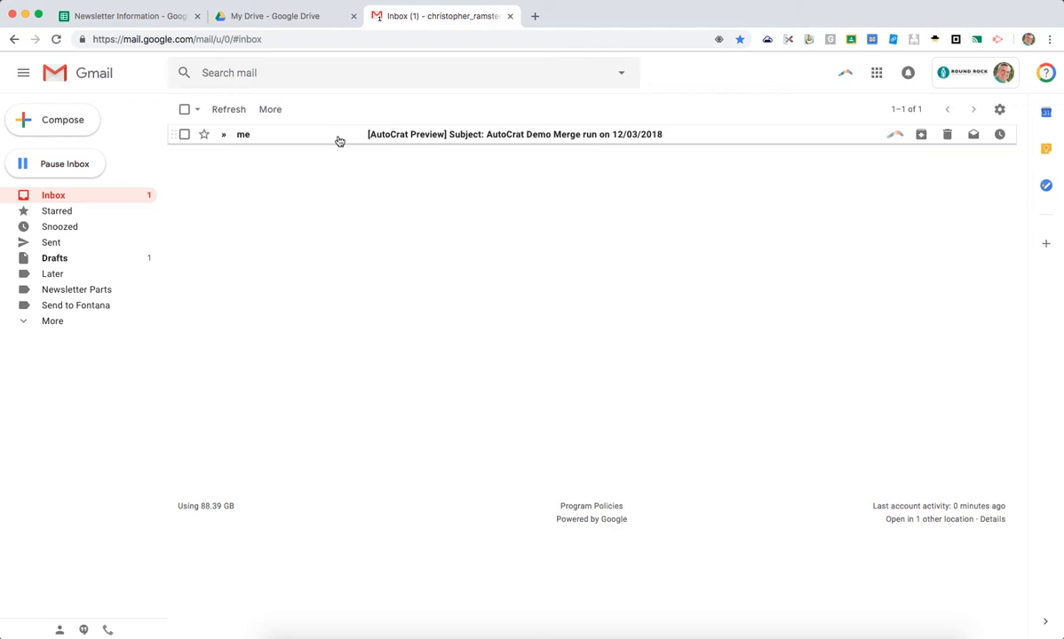
left_click(416, 138)
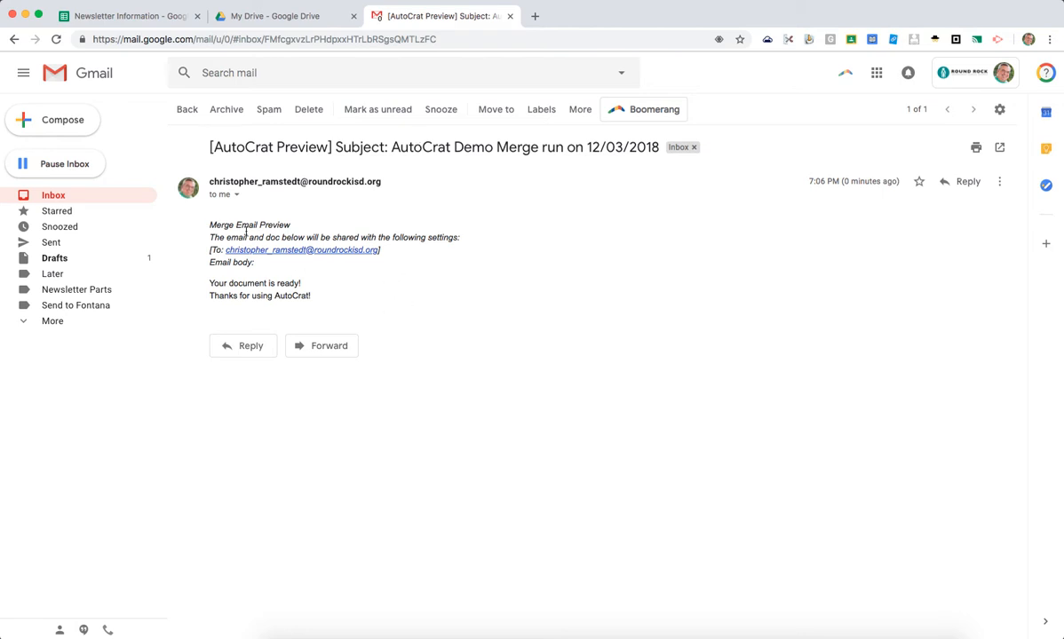
left_click_drag(239, 226, 322, 300)
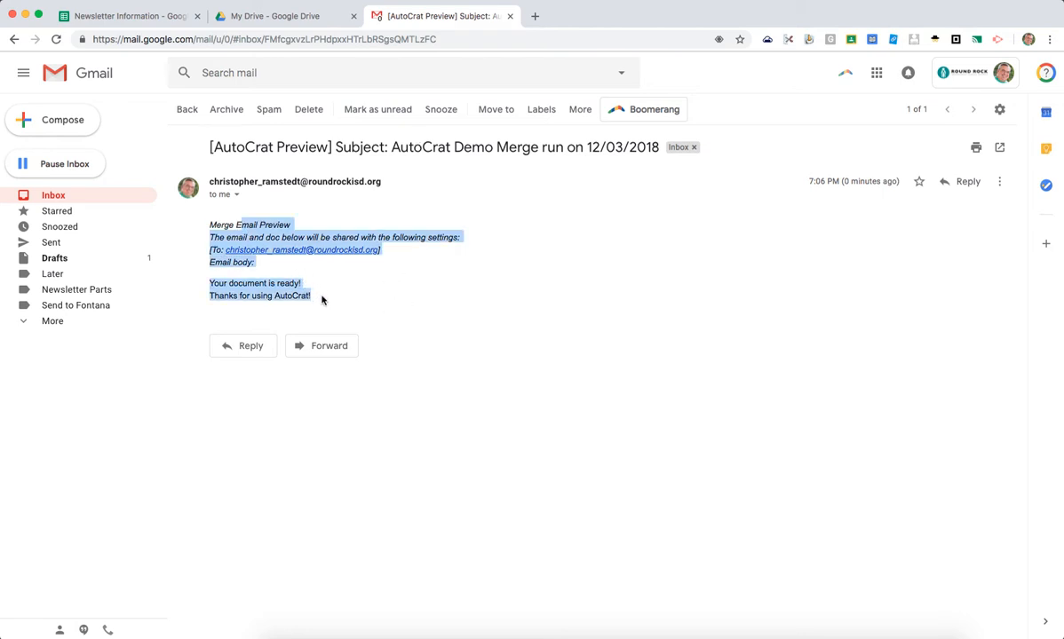
left_click(236, 223)
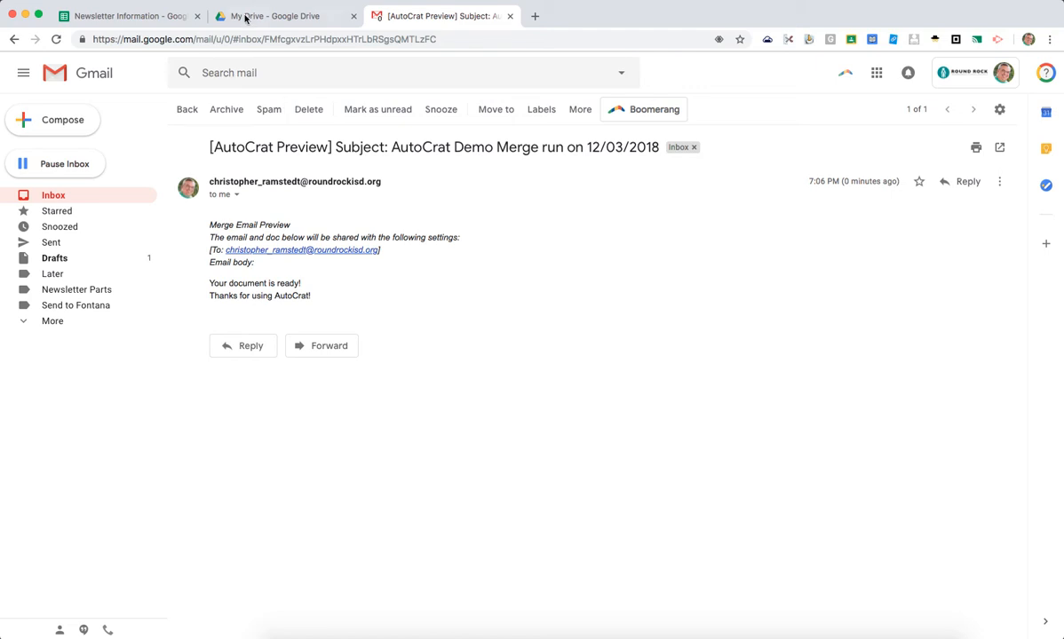
Step: Back in the spreadsheet, open the preview PDF from the job preview, examine the merged page and close it
left_click(129, 16)
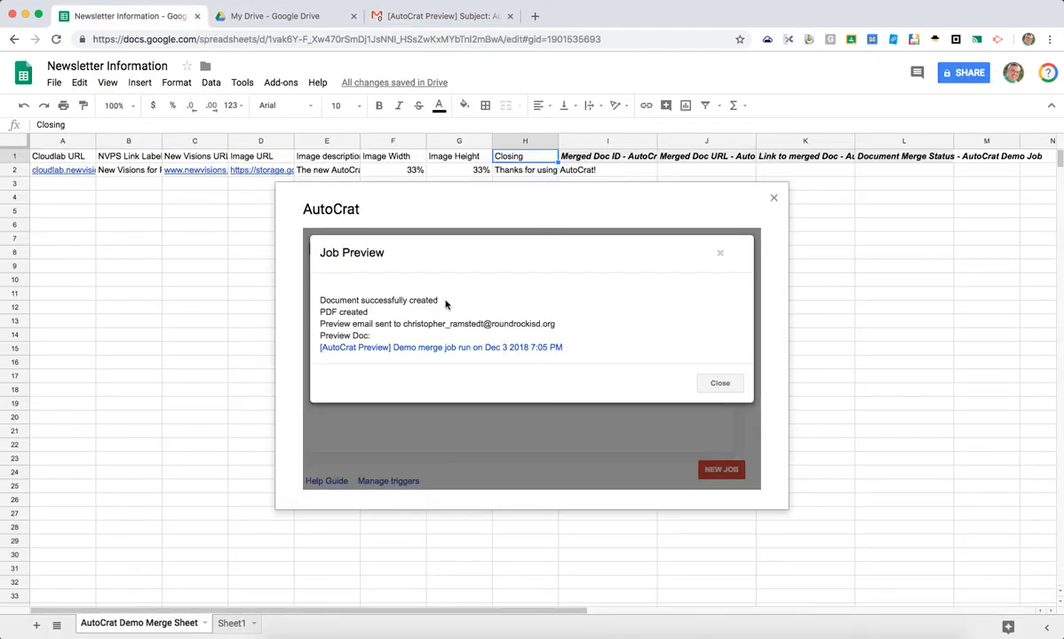
left_click(422, 348)
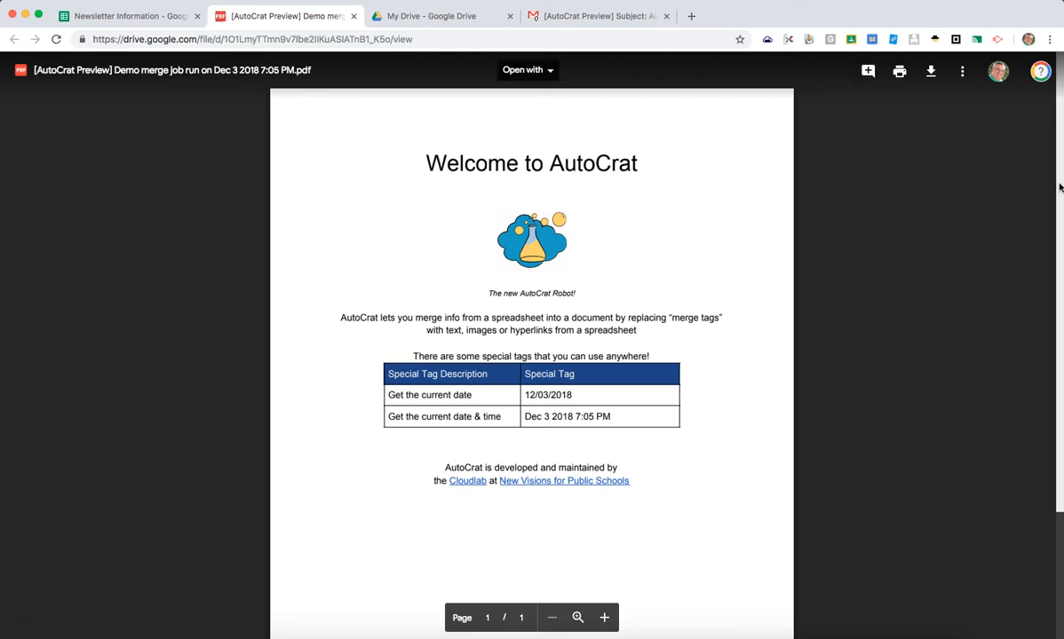
scroll(1056, 248, "down", 5)
scroll(1037, 266, "up", 3)
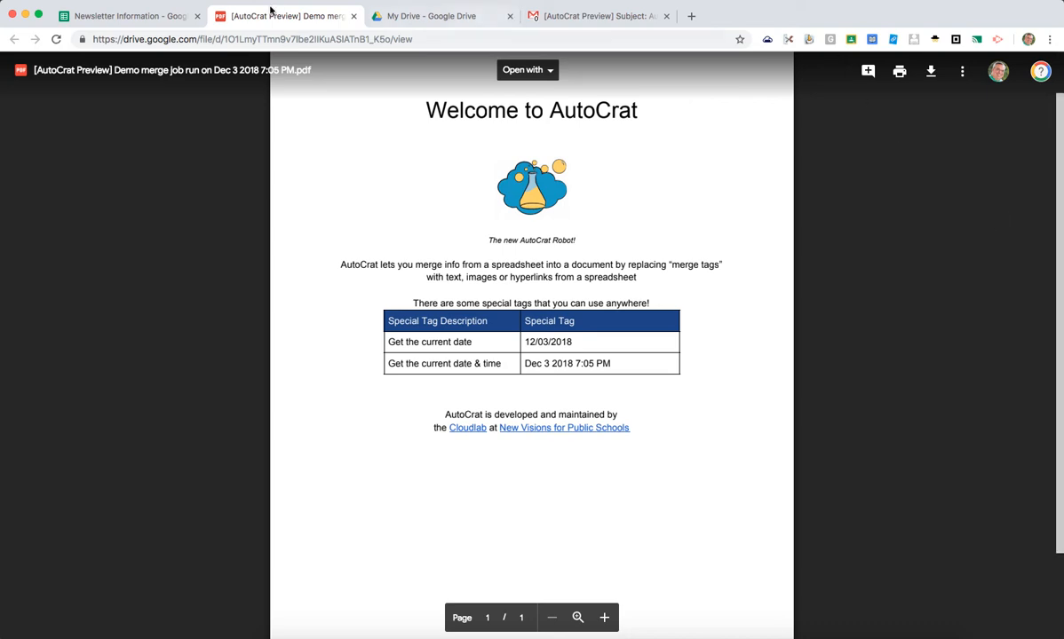
left_click(353, 16)
Step: Glance at the preview email again, return to the Newsletter Information spreadsheet and close the job preview
left_click(432, 18)
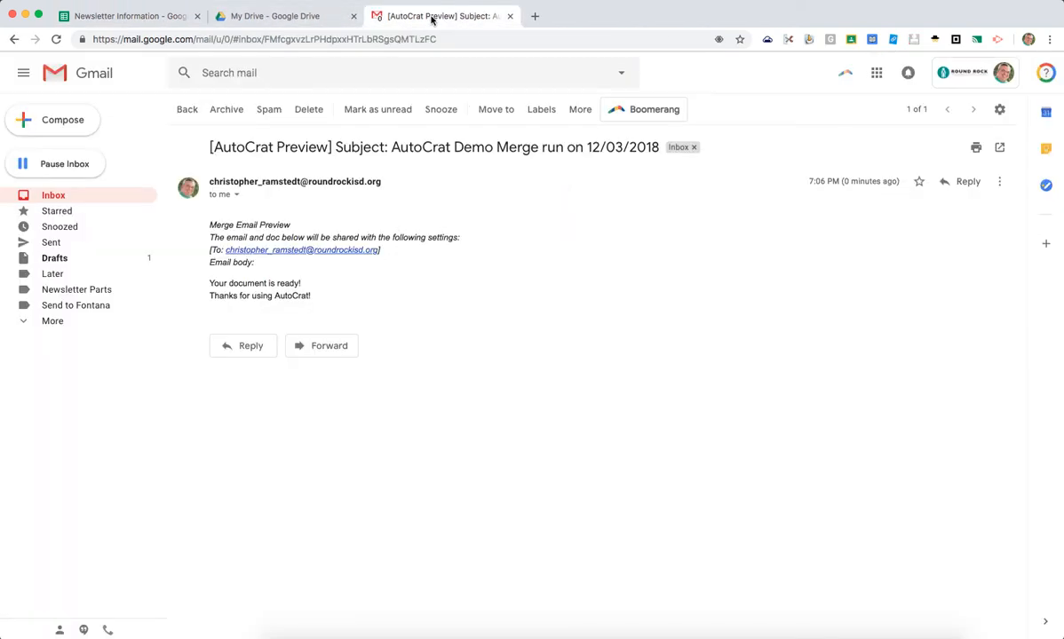
left_click(144, 16)
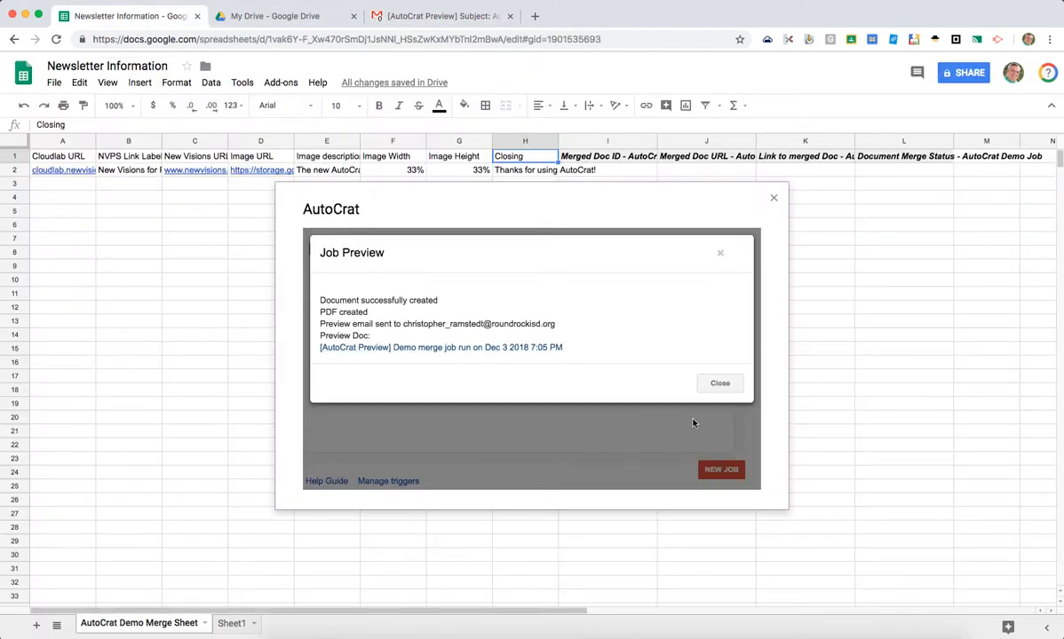
left_click(721, 383)
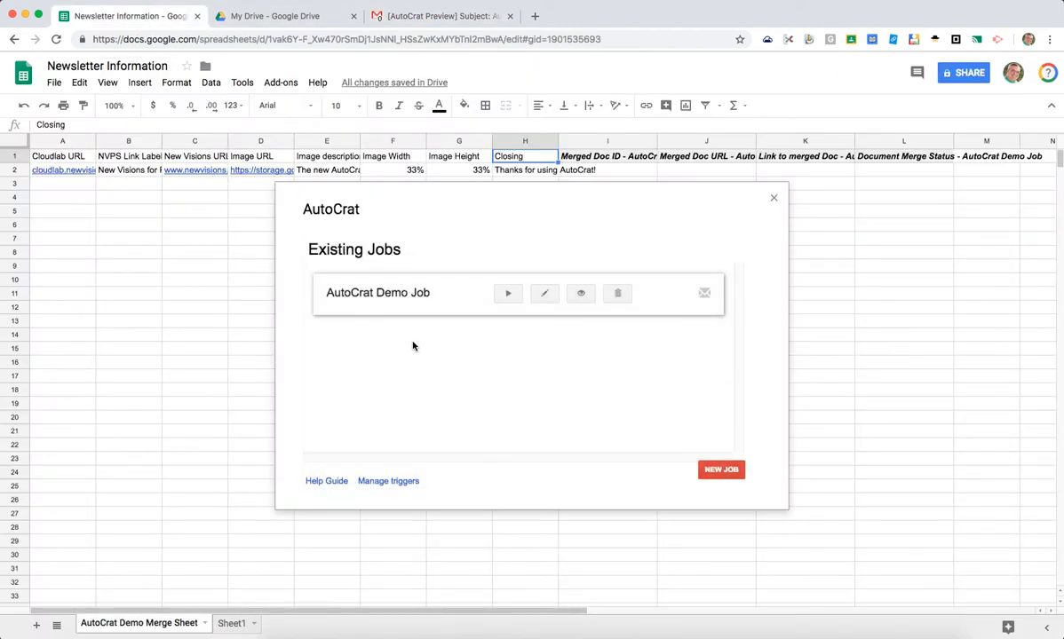